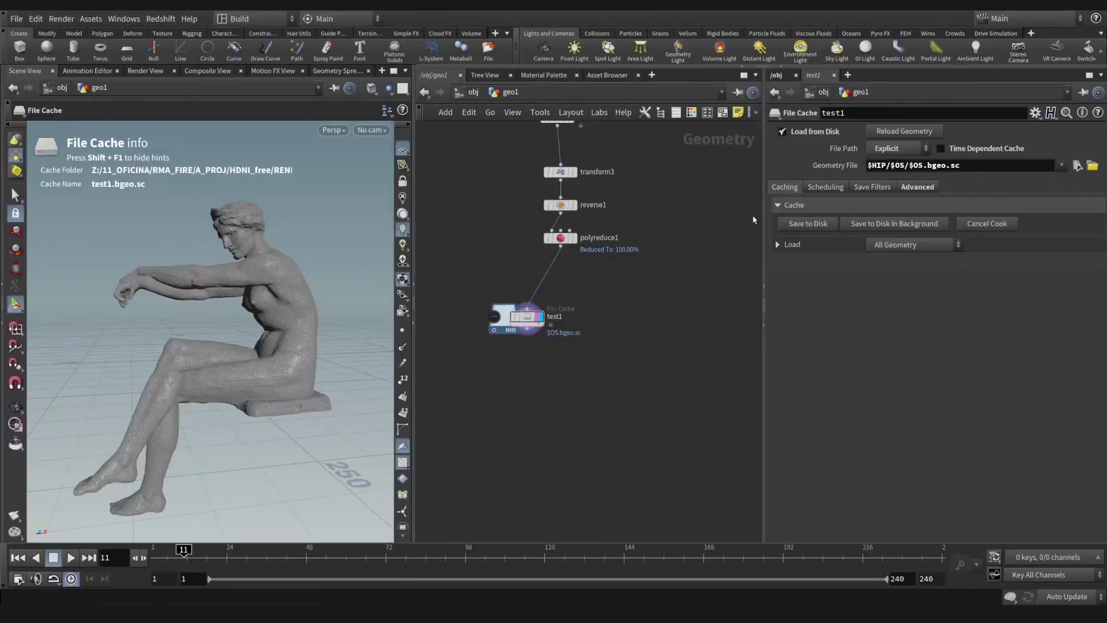
Examine the statue's mesh detail up close around the arms, hands and legs.
alt+drag(261, 294, 209, 307)
alt+right_drag(210, 306, 287, 288)
drag(288, 289, 281, 430)
key(Return)
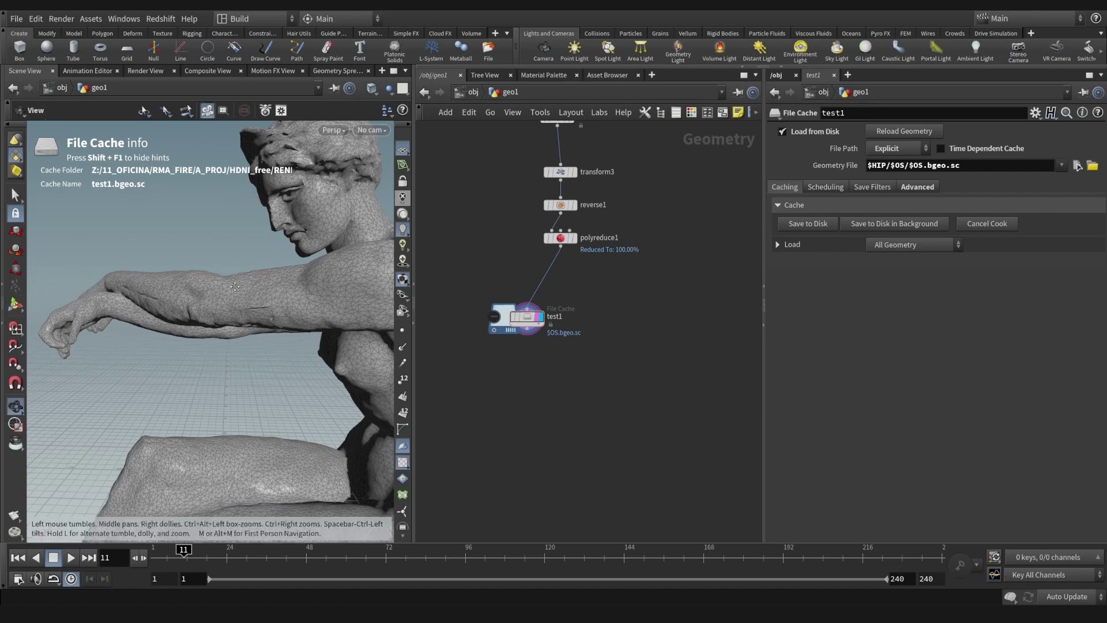
drag(231, 288, 143, 322)
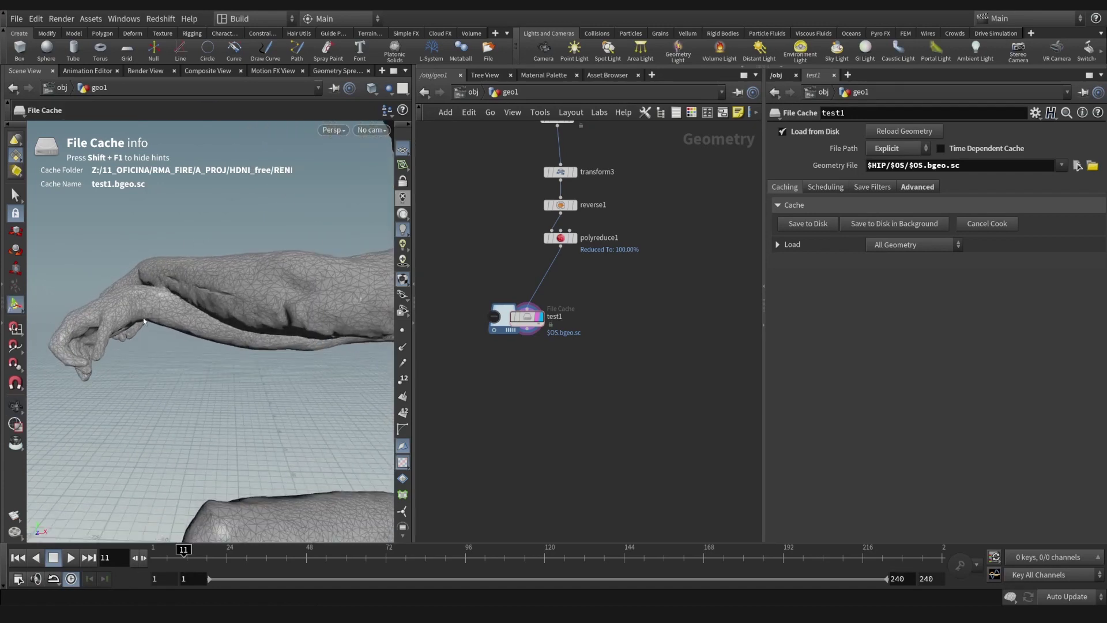
alt+right_drag(122, 329, 152, 407)
alt+drag(282, 242, 247, 225)
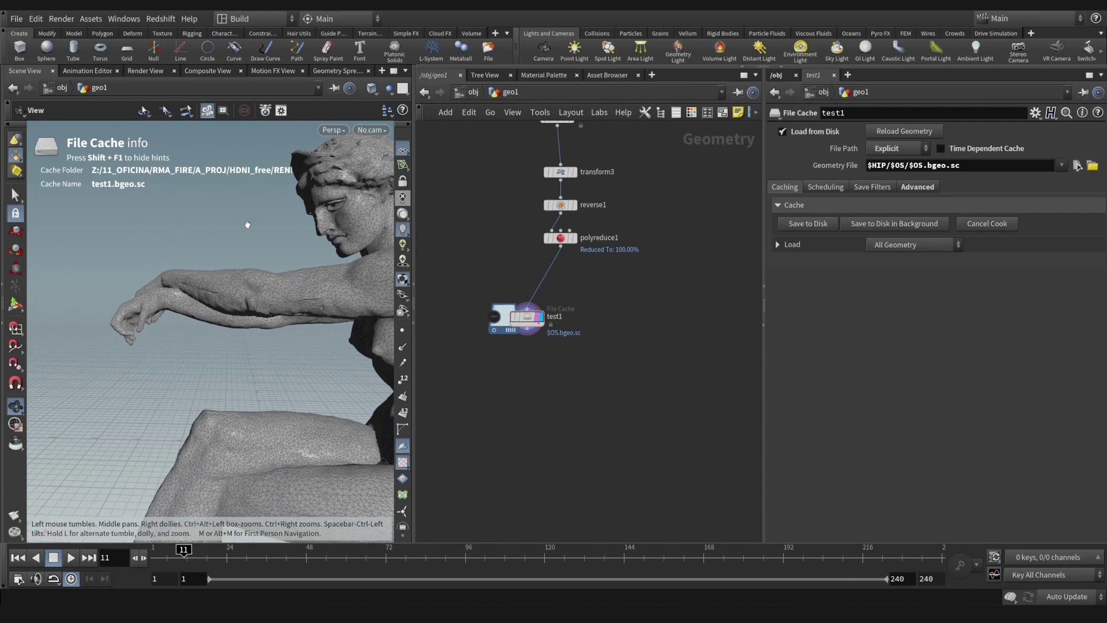
alt+right_drag(247, 225, 142, 397)
alt+right_drag(193, 296, 247, 240)
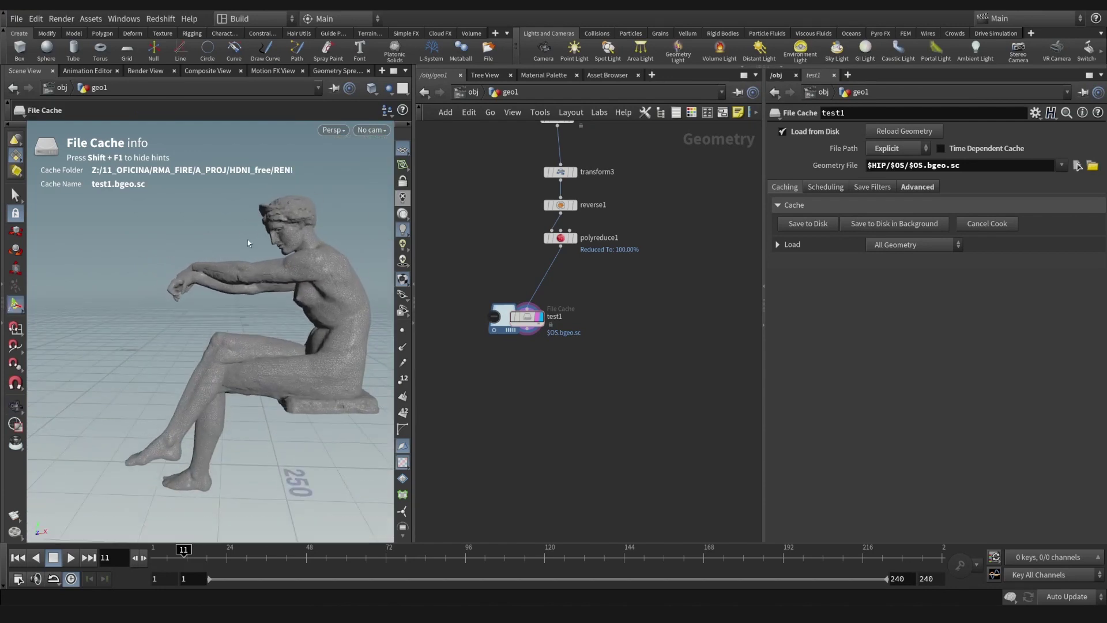
Isolate the statue's forearms and hands by box-selecting them into a Blast node and enabling Delete Non Selected.
right_click(23, 203)
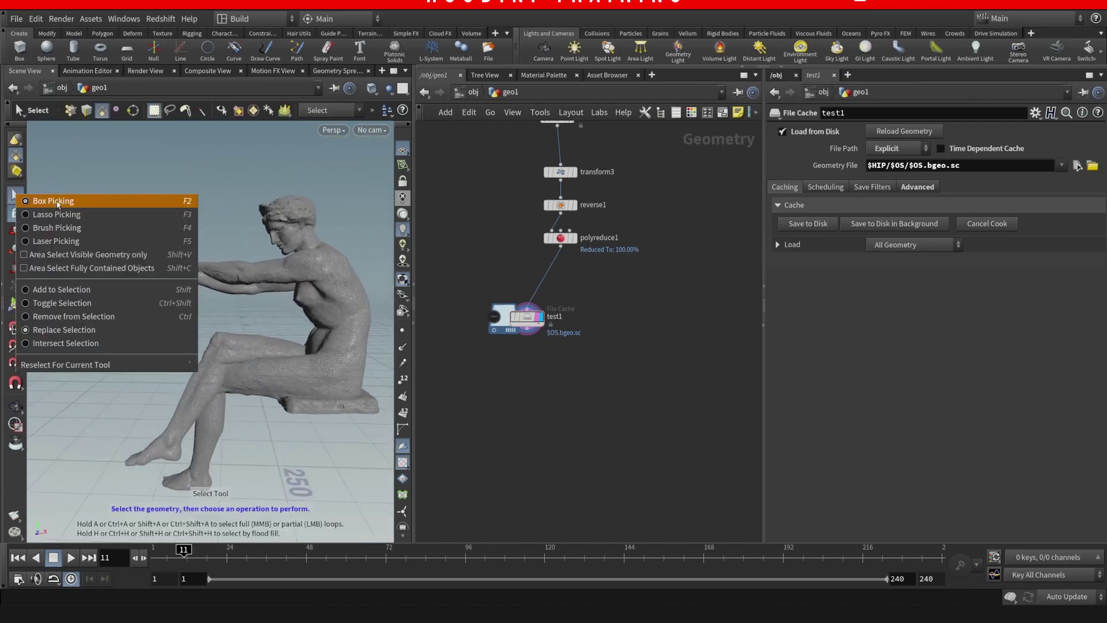
click(88, 203)
drag(96, 221, 260, 311)
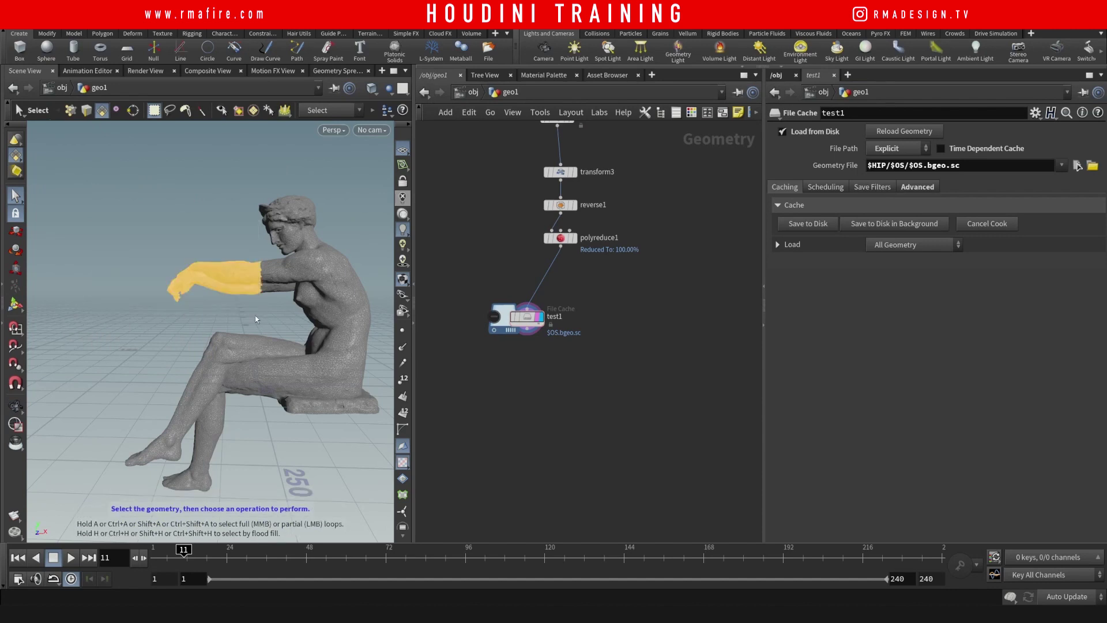
key(Delete)
click(545, 335)
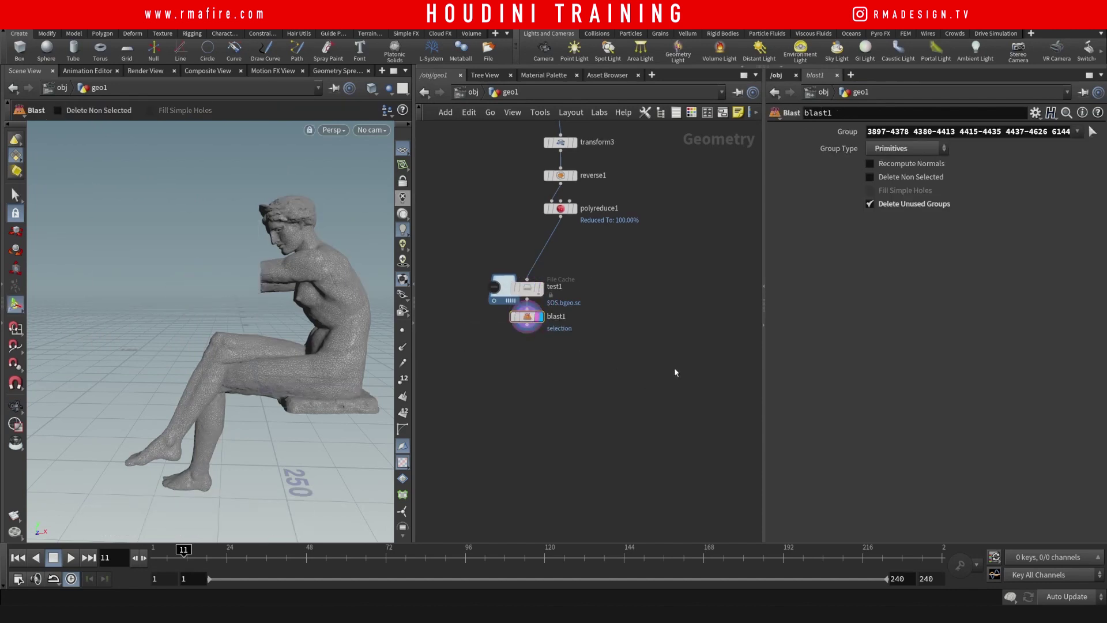
click(882, 177)
Add a Transform node below blast1, display it, and move the arms' centroid to the origin.
key(Tab)
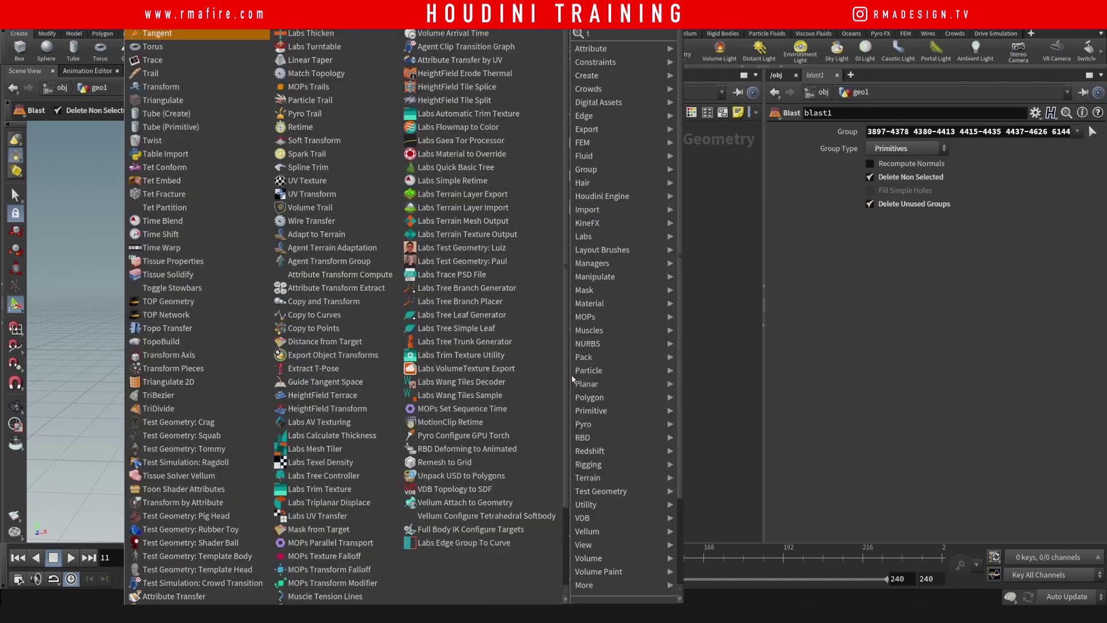
text(tra)
click(712, 60)
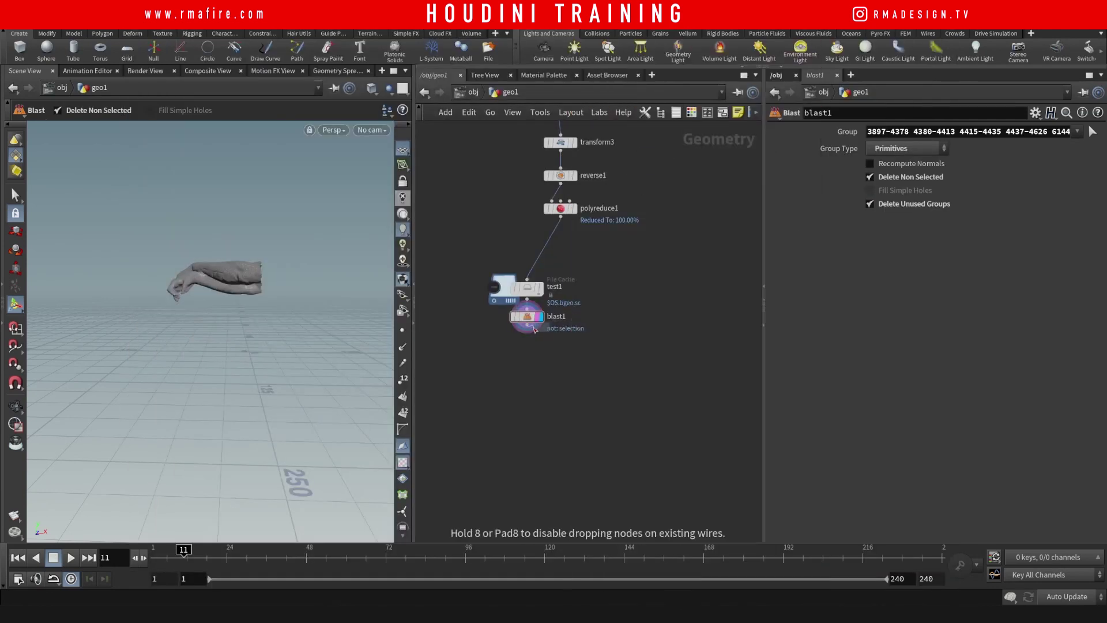
click(542, 349)
click(542, 349)
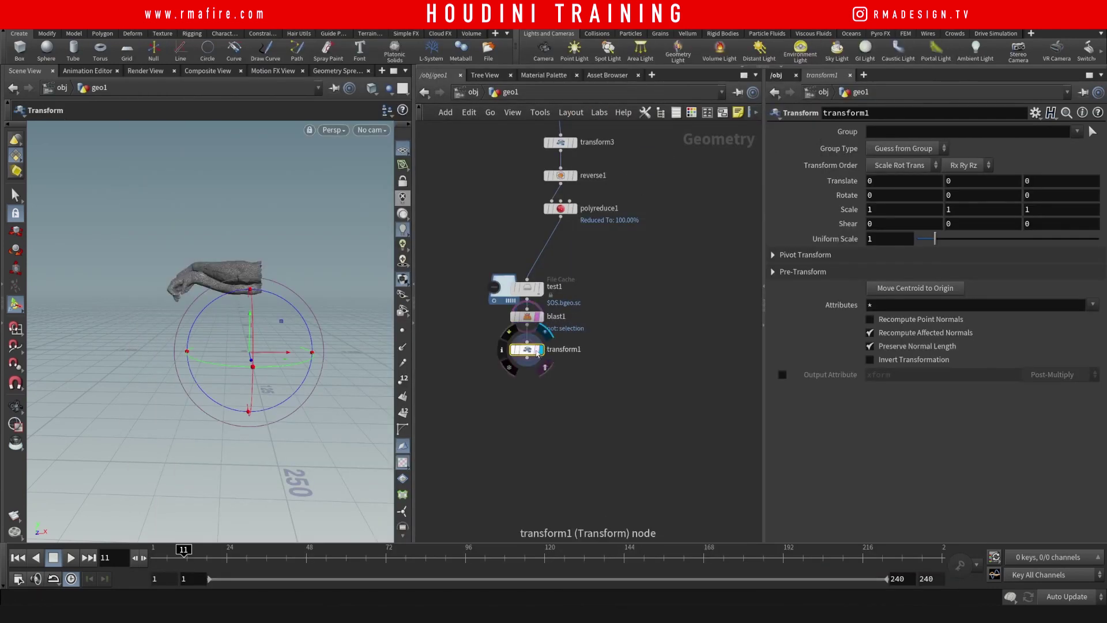
click(904, 288)
Examine the isolated arms' triangulated surface from close up and from farther away.
alt+middle_drag(255, 317, 251, 304)
alt+right_drag(257, 291, 376, 235)
alt+middle_drag(288, 346, 259, 312)
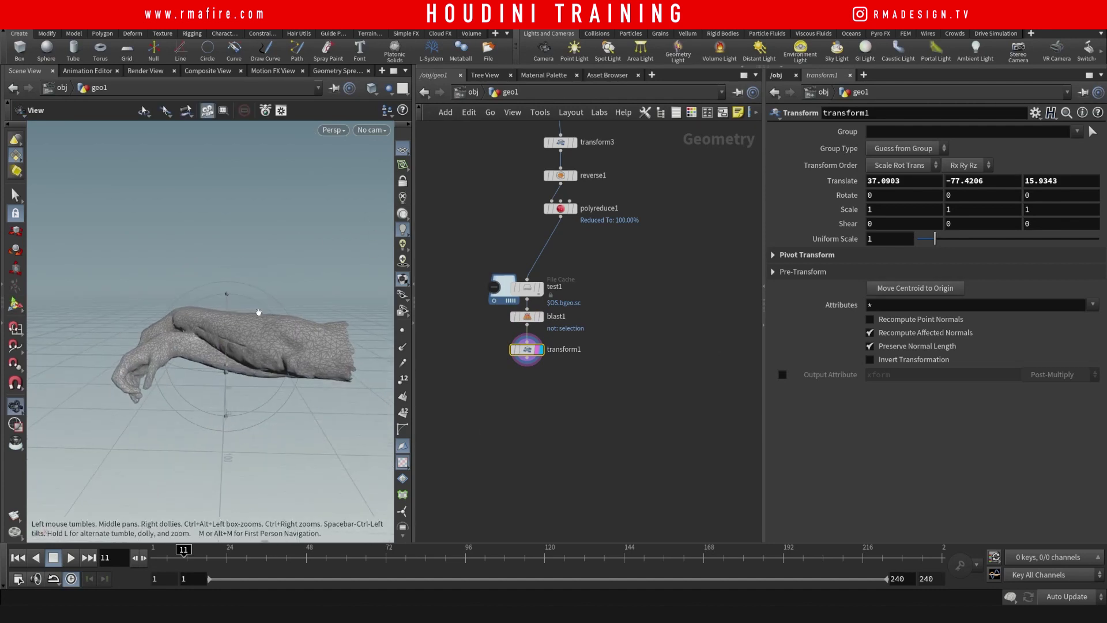
mouse_move(259, 312)
mouse_down()
mouse_move(264, 361)
mouse_move(315, 349)
mouse_move(277, 363)
mouse_move(253, 331)
mouse_up()
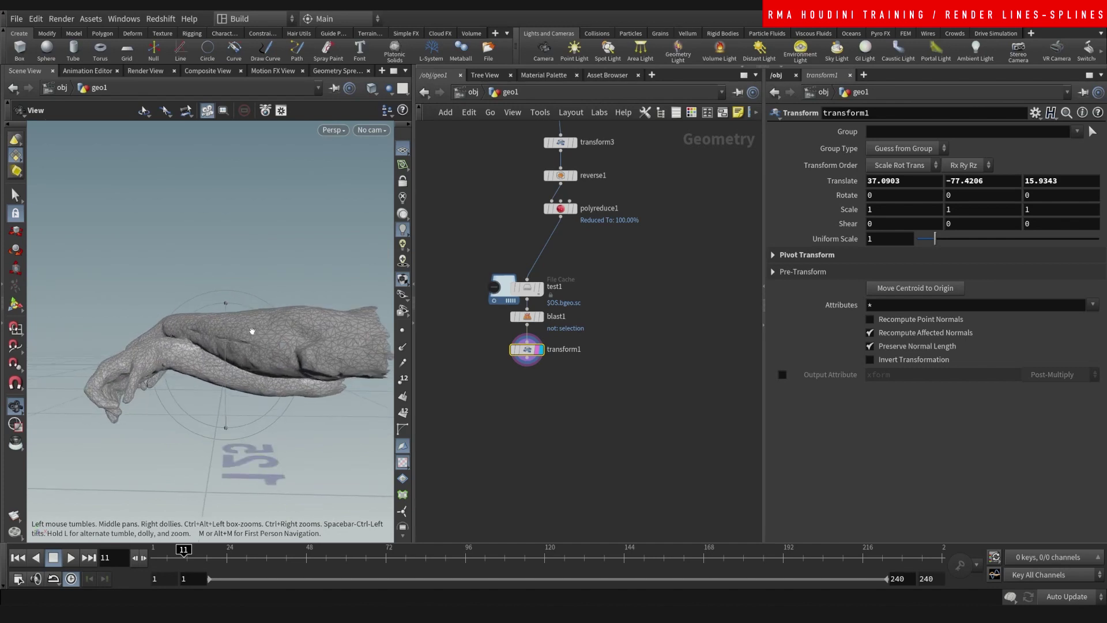
scroll(252, 335, up, 4)
key(Return)
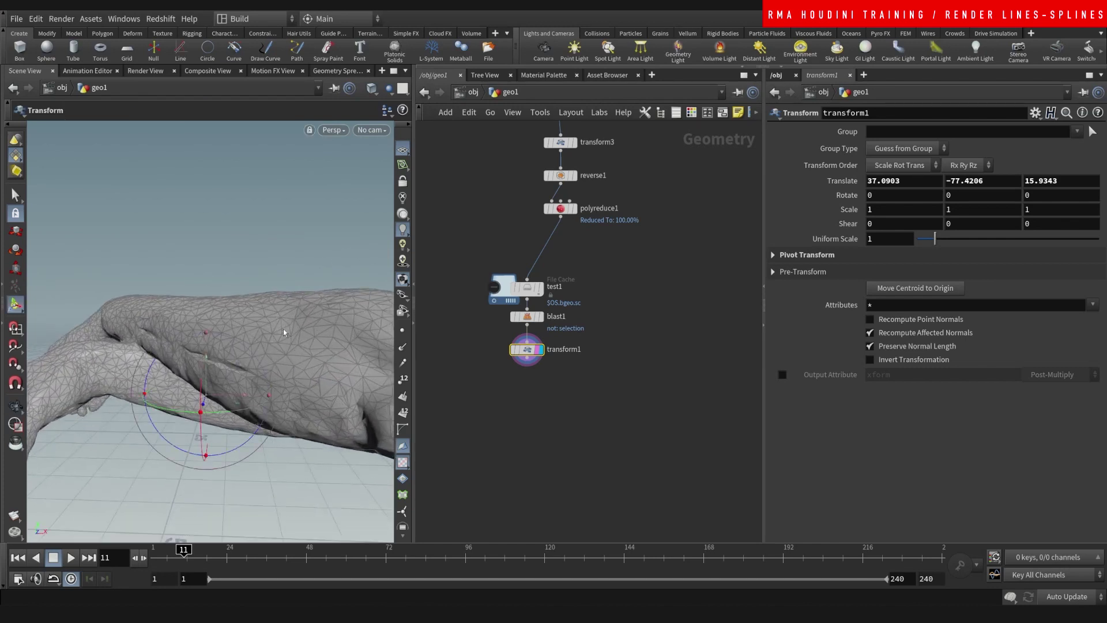
alt+scroll(276, 359, down, 5)
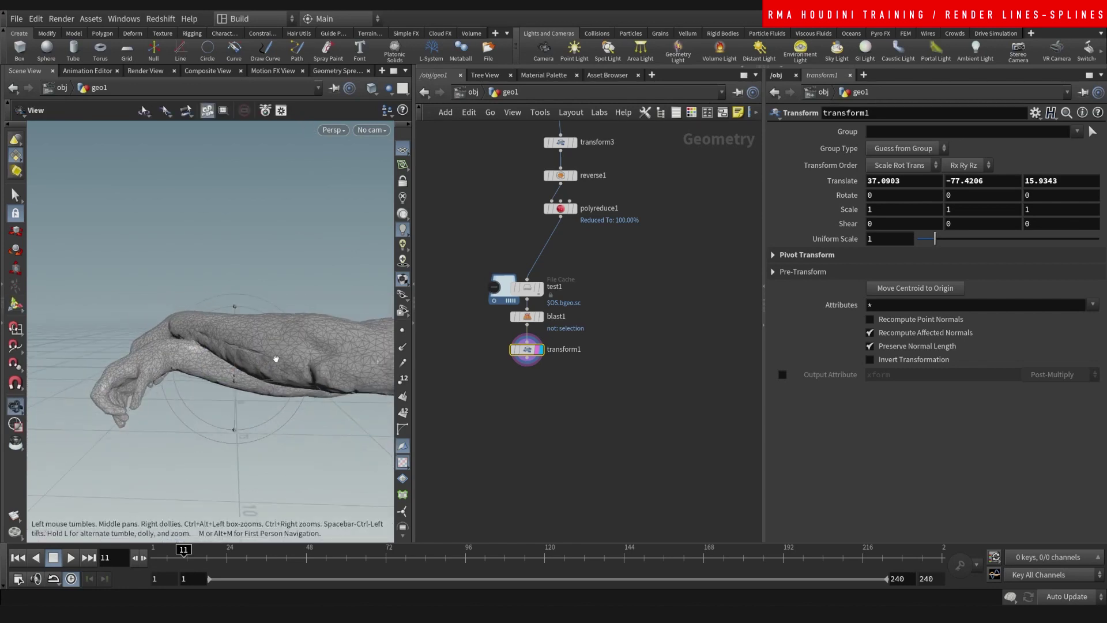
drag(276, 359, 262, 358)
key(Return)
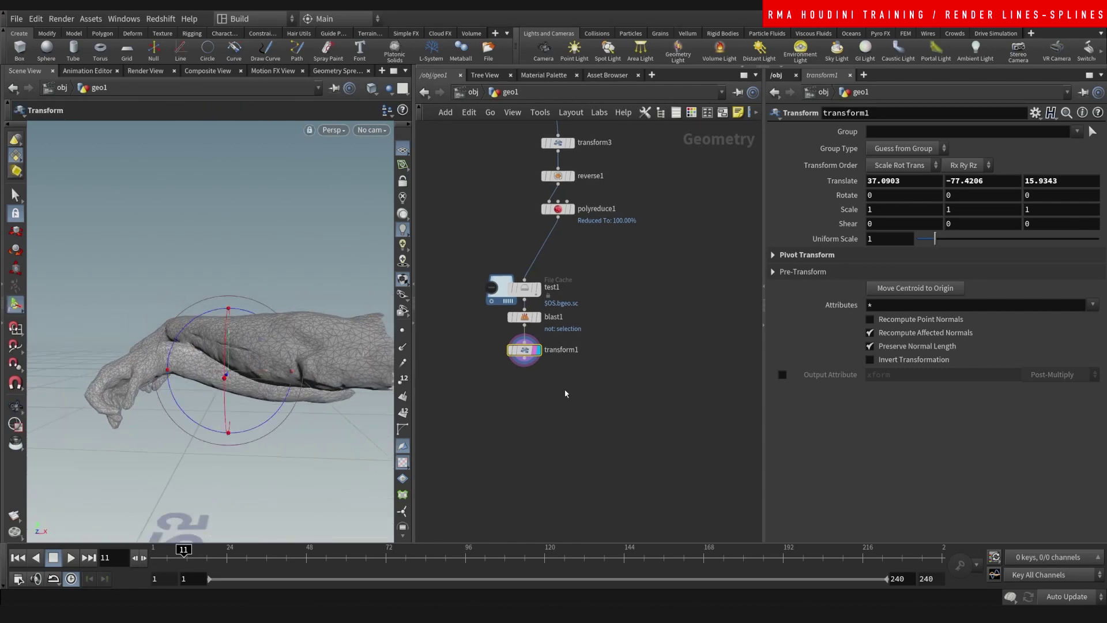
Add a Remesh node, wire transform1 into its first input, and display its output.
scroll(582, 387, up, 2)
key(Tab)
text(re)
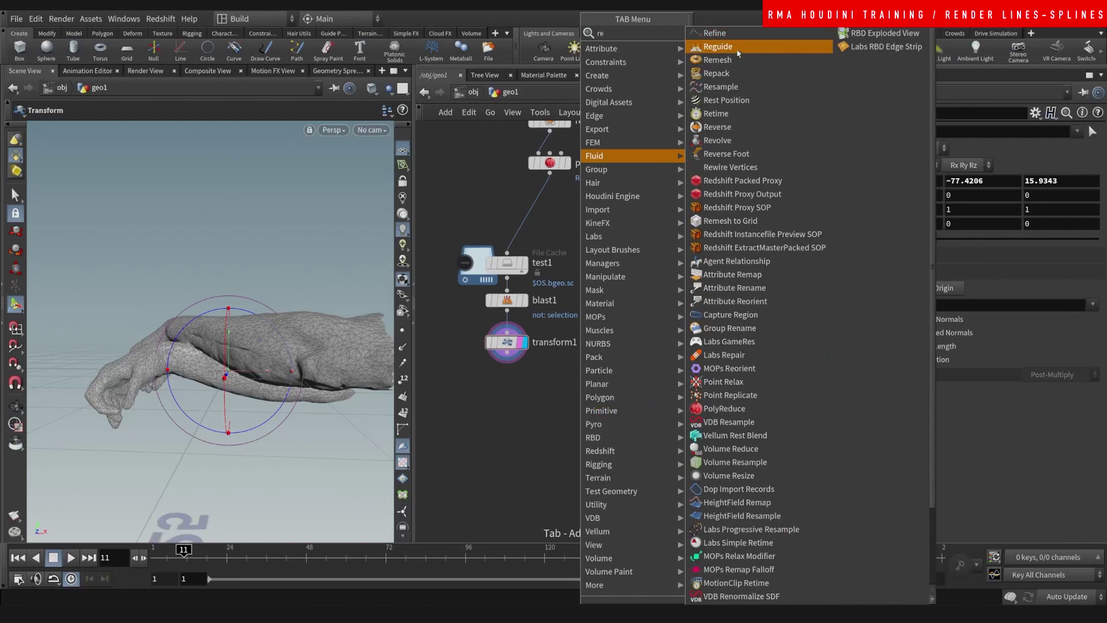
click(718, 59)
click(661, 353)
click(507, 361)
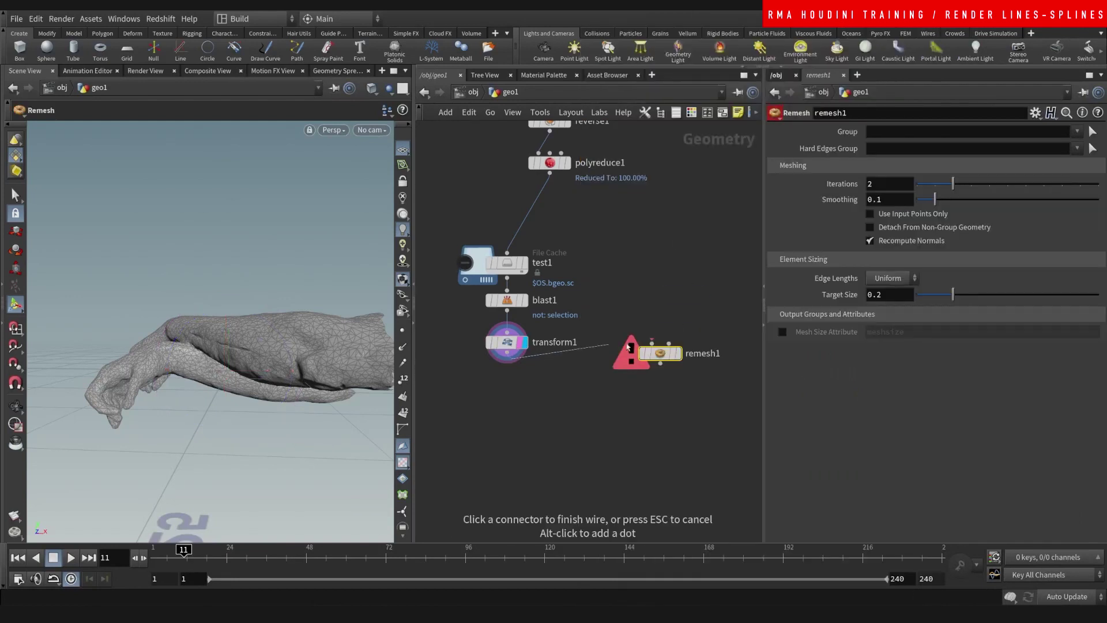
click(673, 358)
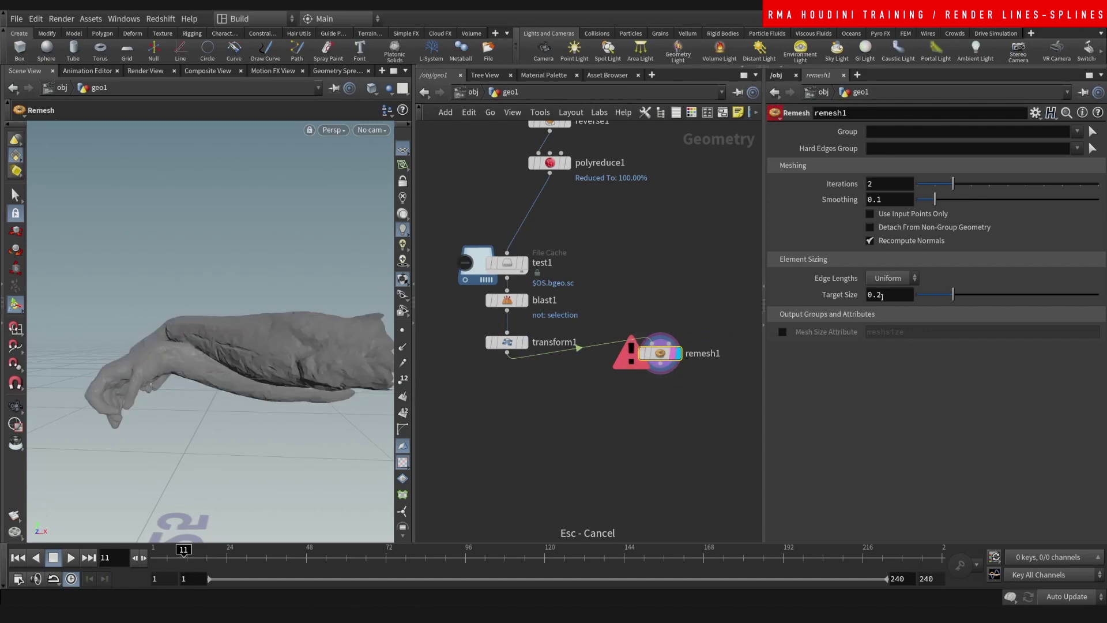
Set the Remesh target size to 1 and inspect the remeshed arms.
drag(883, 297, 834, 294)
text(1)
key(Return)
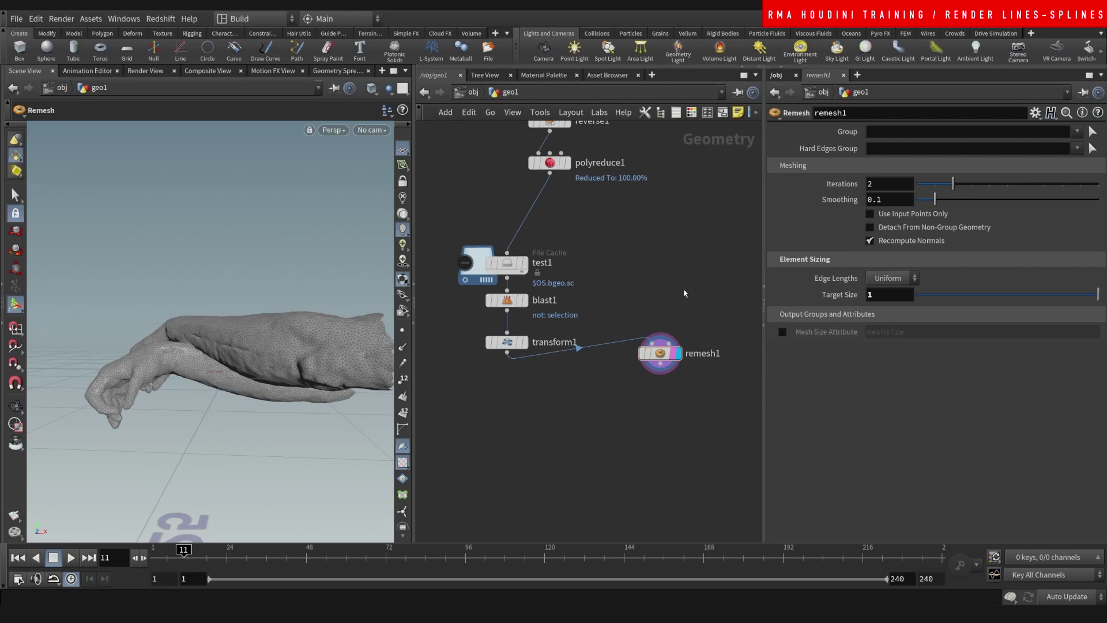
alt+right_drag(268, 339, 373, 286)
alt+right_drag(280, 362, 203, 472)
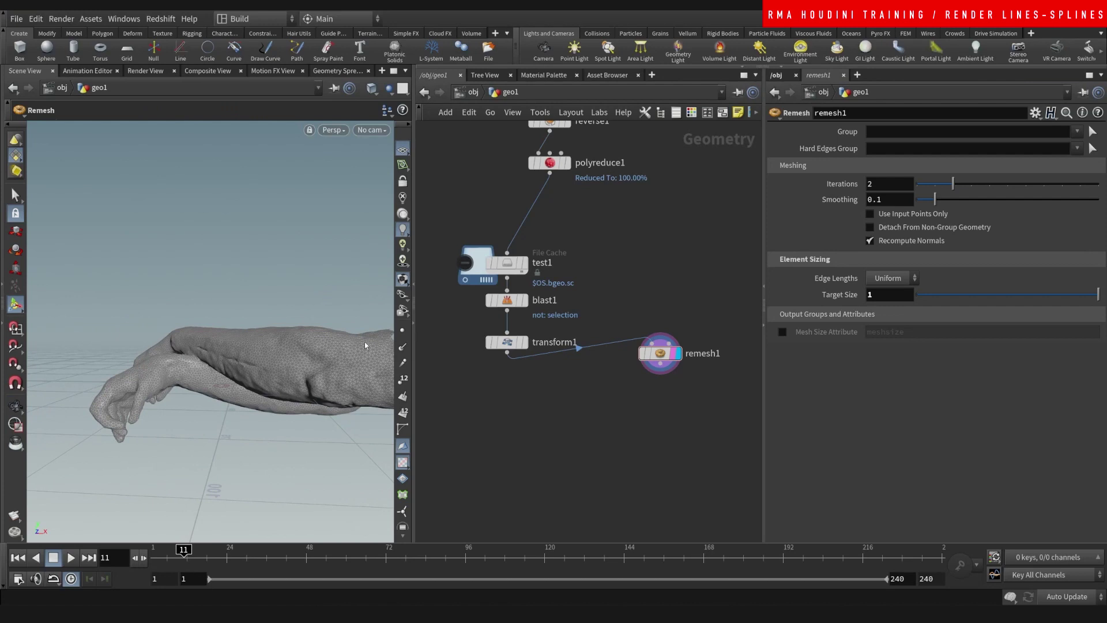
Switch the displayed output back to transform1 and frame the whole pair of arms.
click(522, 345)
middle_drag(517, 448, 515, 429)
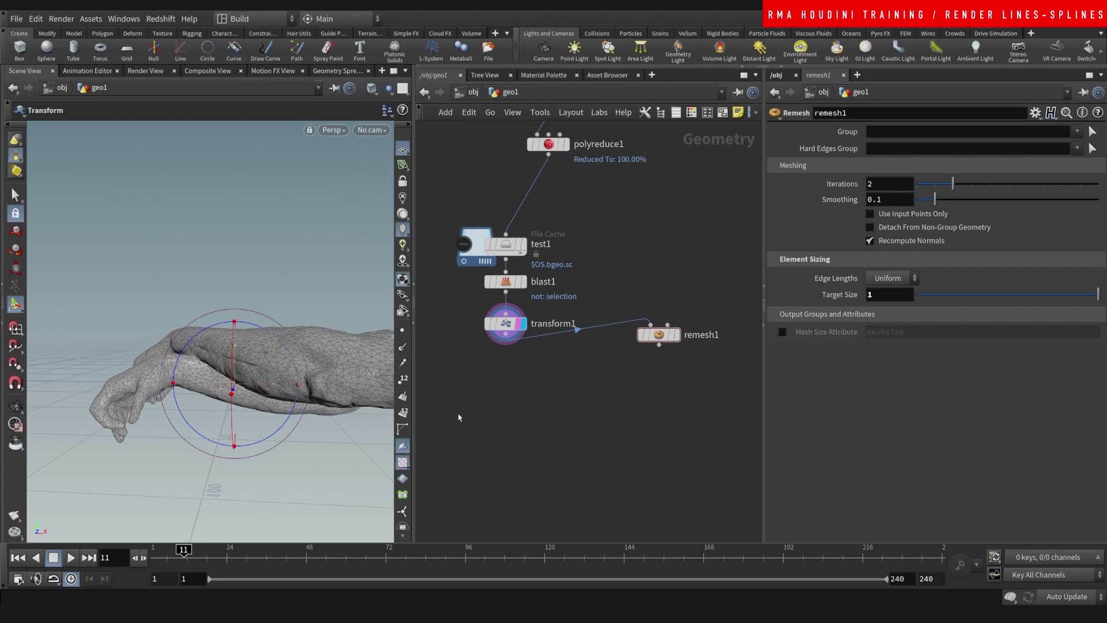
key(Escape)
mouse_move(236, 340)
mouse_down()
mouse_move(265, 337)
mouse_move(235, 356)
mouse_up()
scroll(234, 356, up, 1)
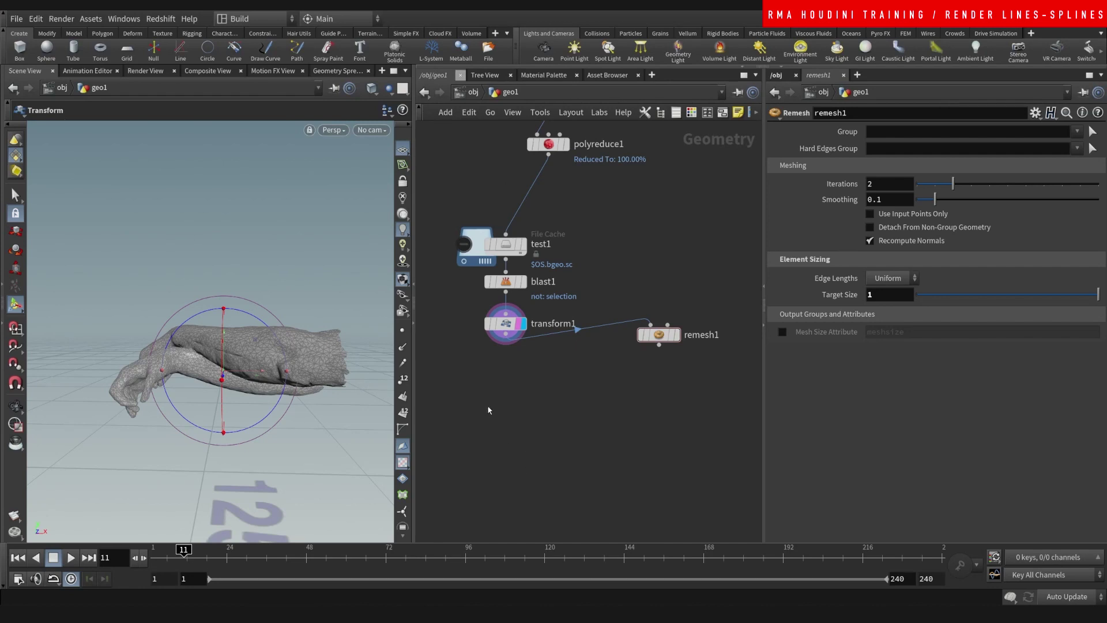
key(Tab)
key(Escape)
Go up to the object level and delete the geo2 object.
click(473, 92)
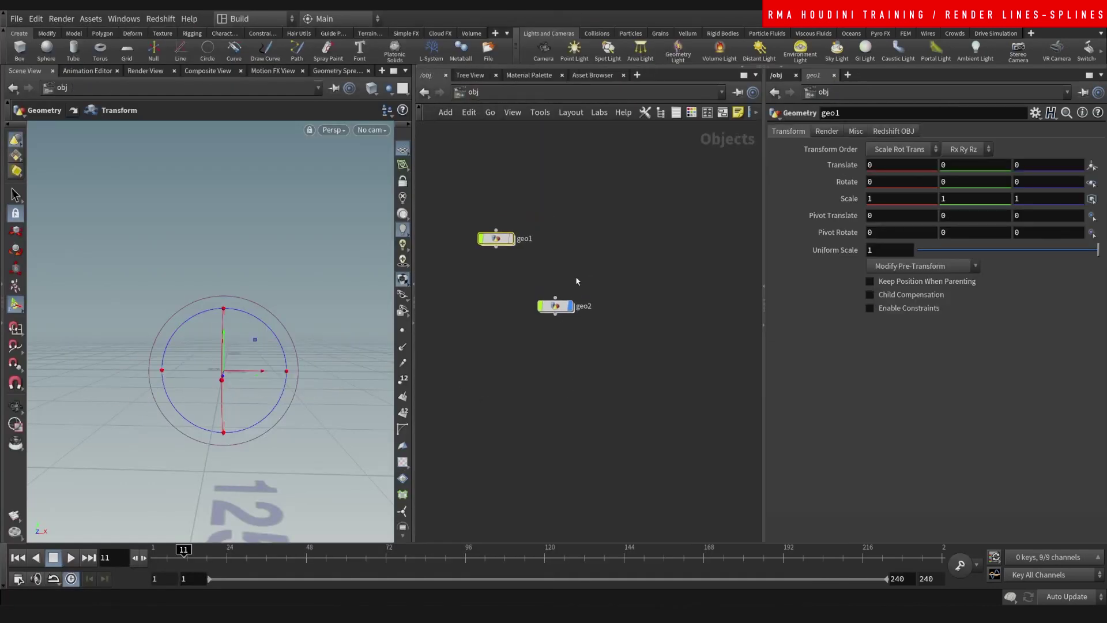
drag(576, 281, 536, 333)
key(Delete)
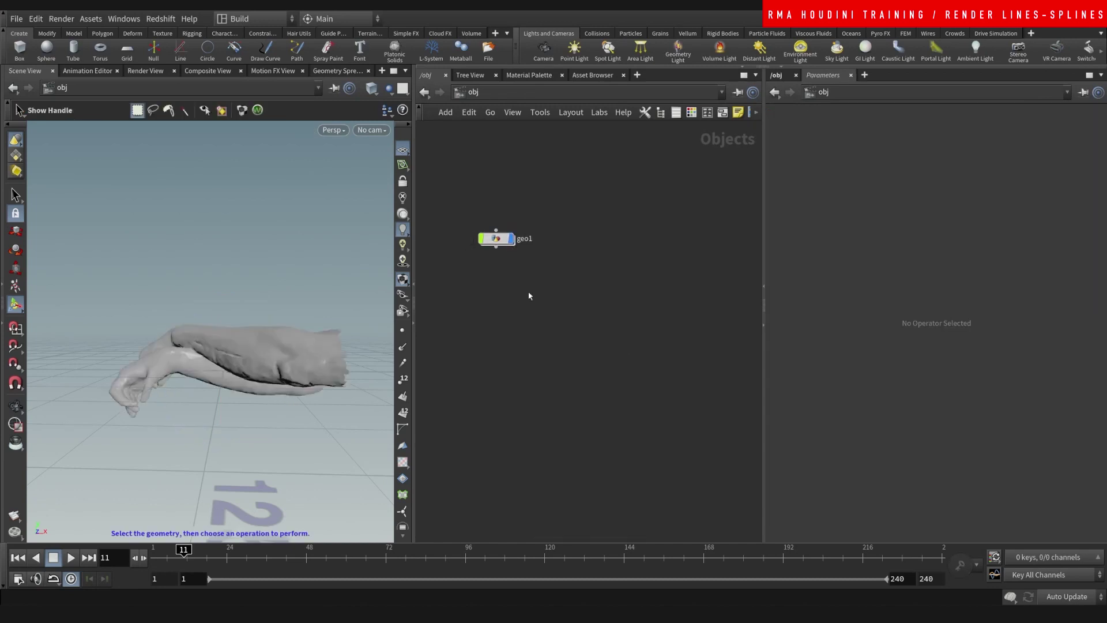
Enable Render Object as Strands in the Redshift object settings of geo1.
drag(551, 193, 462, 314)
click(894, 131)
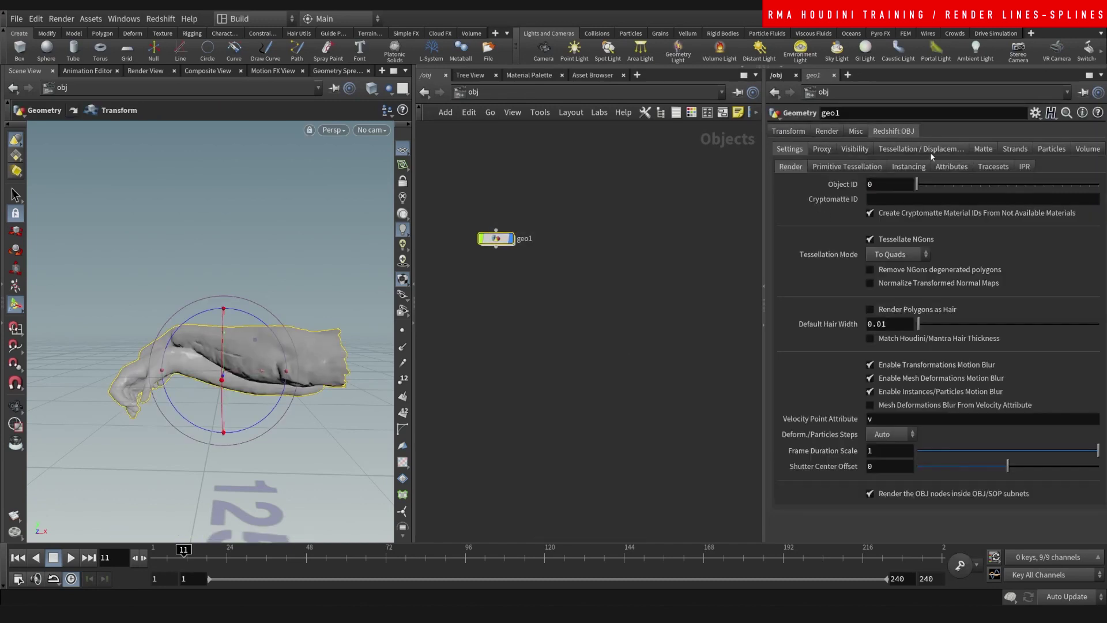
click(1017, 151)
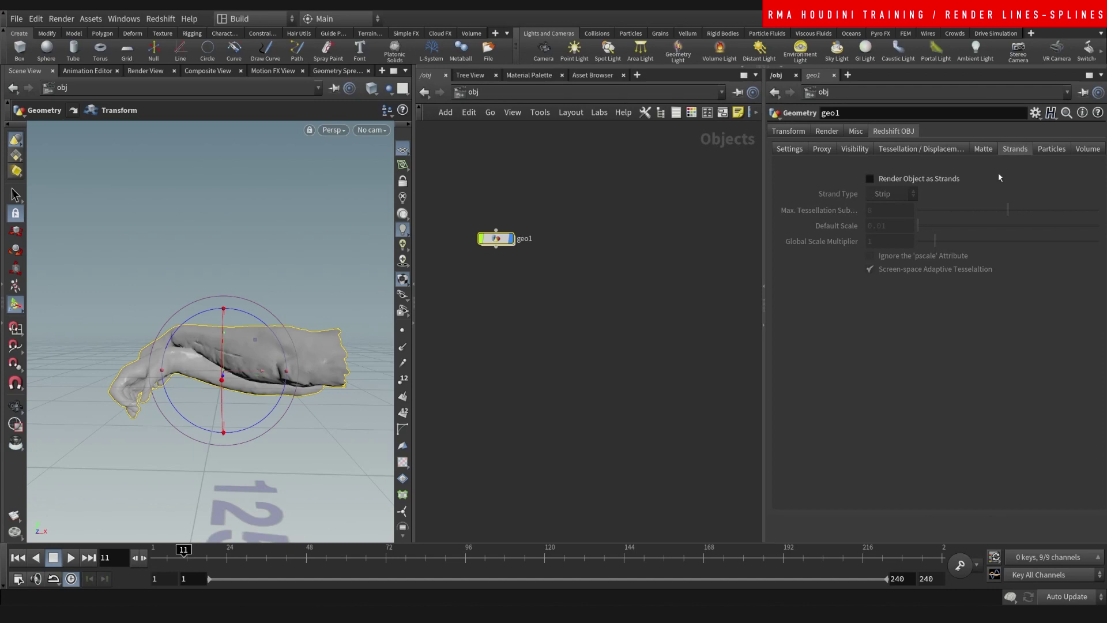
click(870, 179)
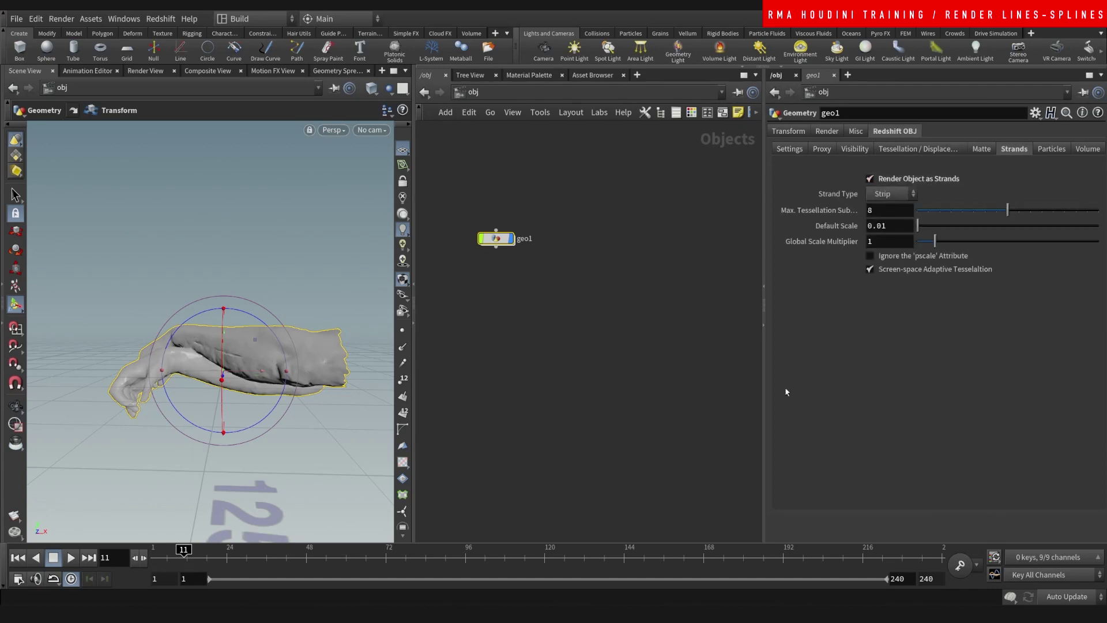
Review the available strand types and the Default Scale parameter in geo1's strand settings.
click(897, 195)
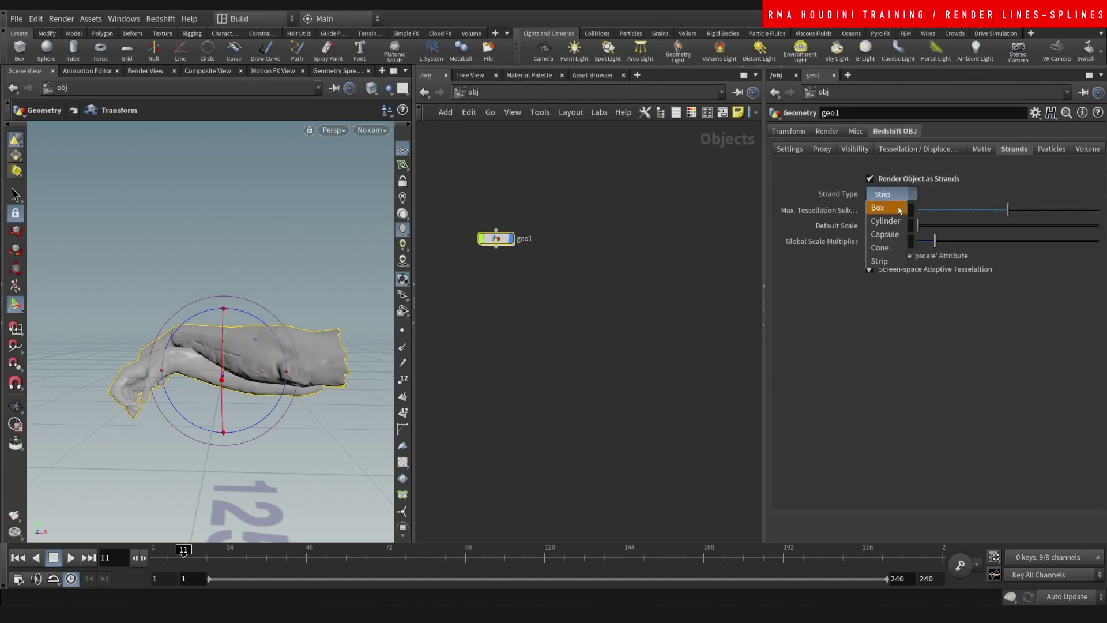
click(671, 354)
middle_drag(658, 345, 686, 391)
scroll(549, 318, up, 2)
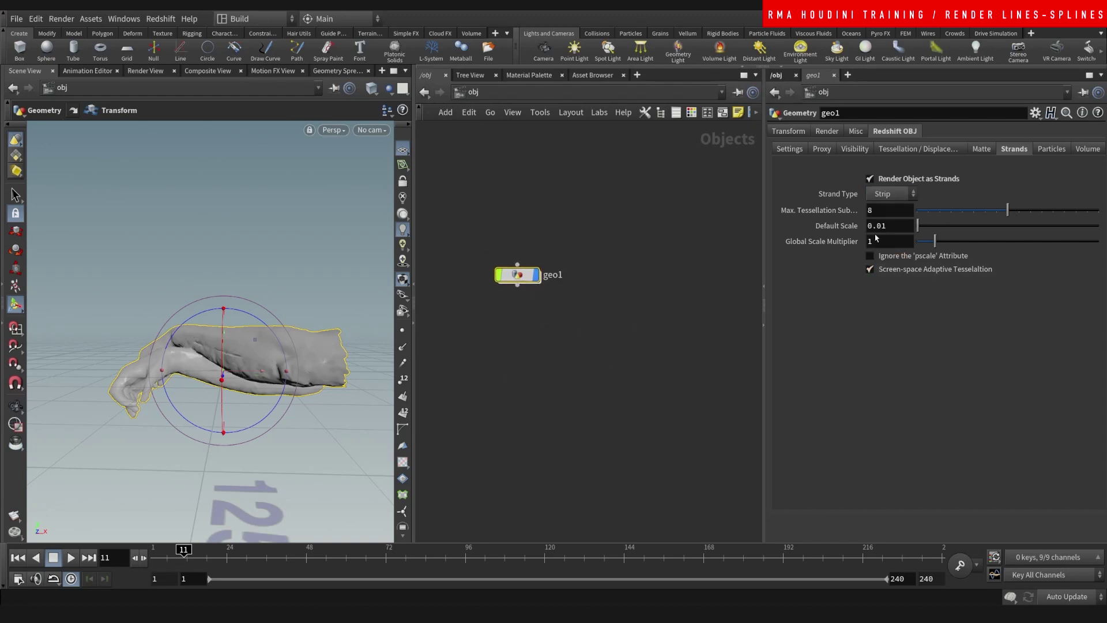
right_click(853, 229)
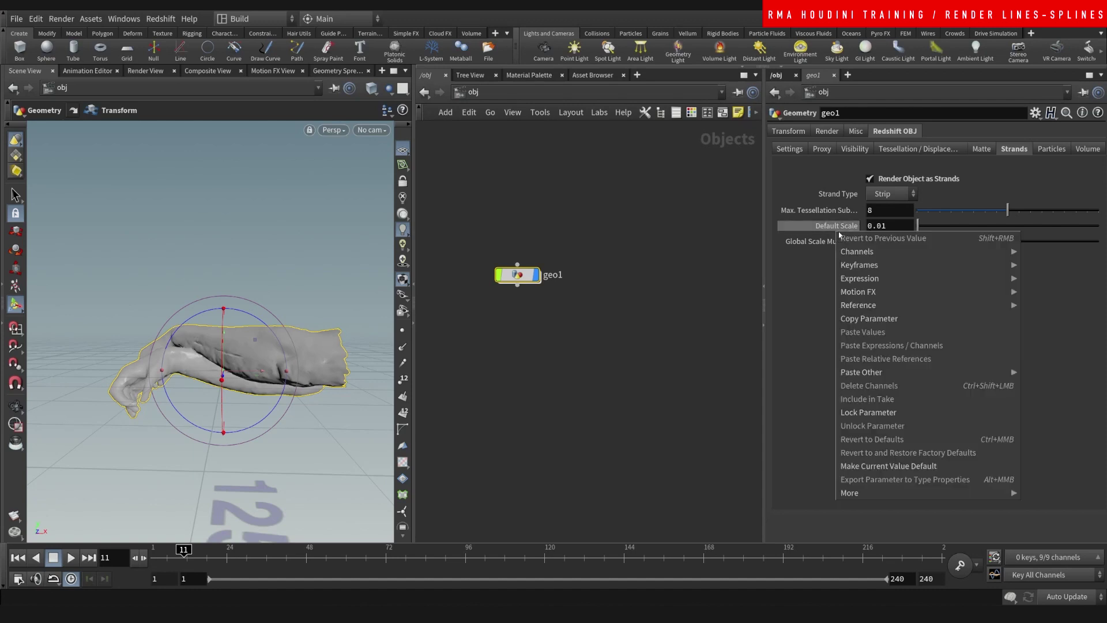
click(788, 421)
click(705, 369)
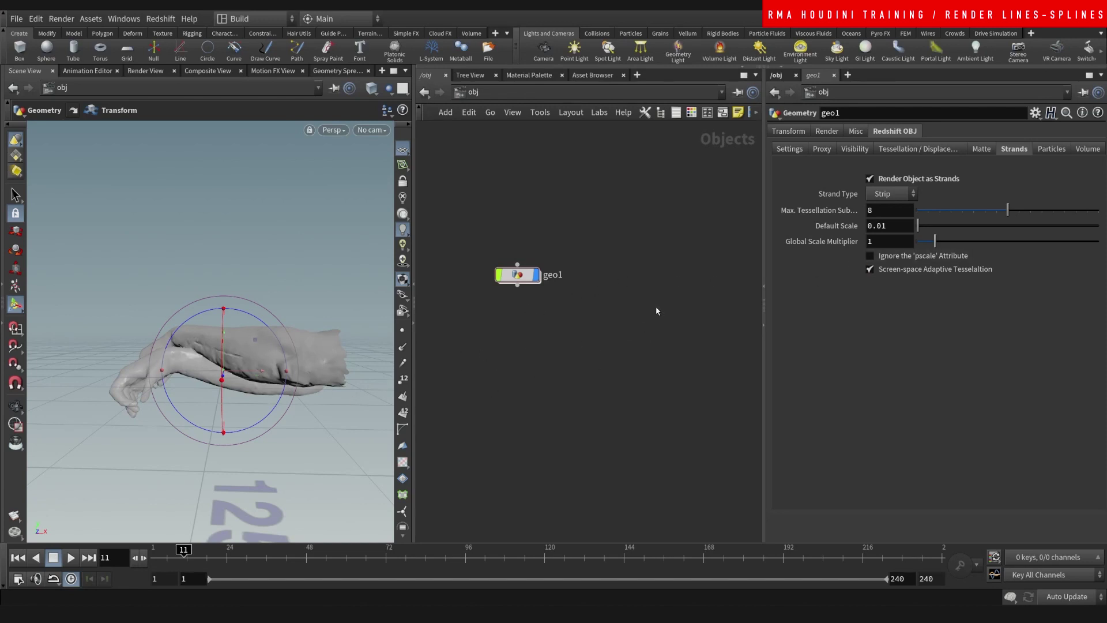
Add an RSLightDome beside the geo1 object.
key(Tab)
text(rsd)
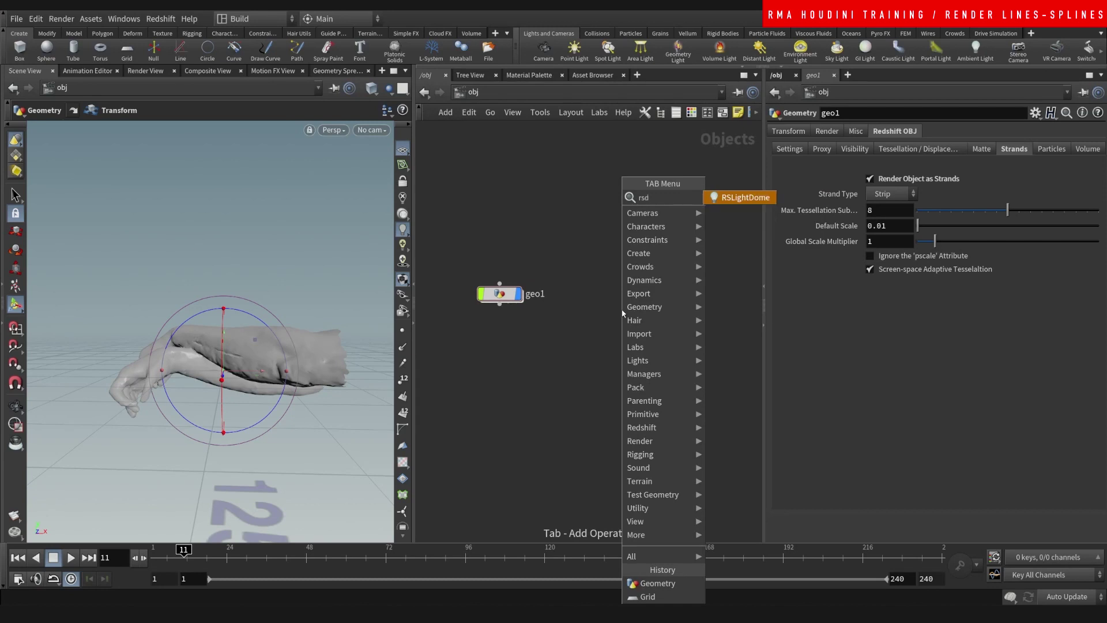
key(Return)
click(623, 311)
Load an individual HDR image from the HDRI_PACKS/C_OUTPUT/PARKING_VOL1 folder as the dome light's texture, with sequence grouping turned off.
click(824, 131)
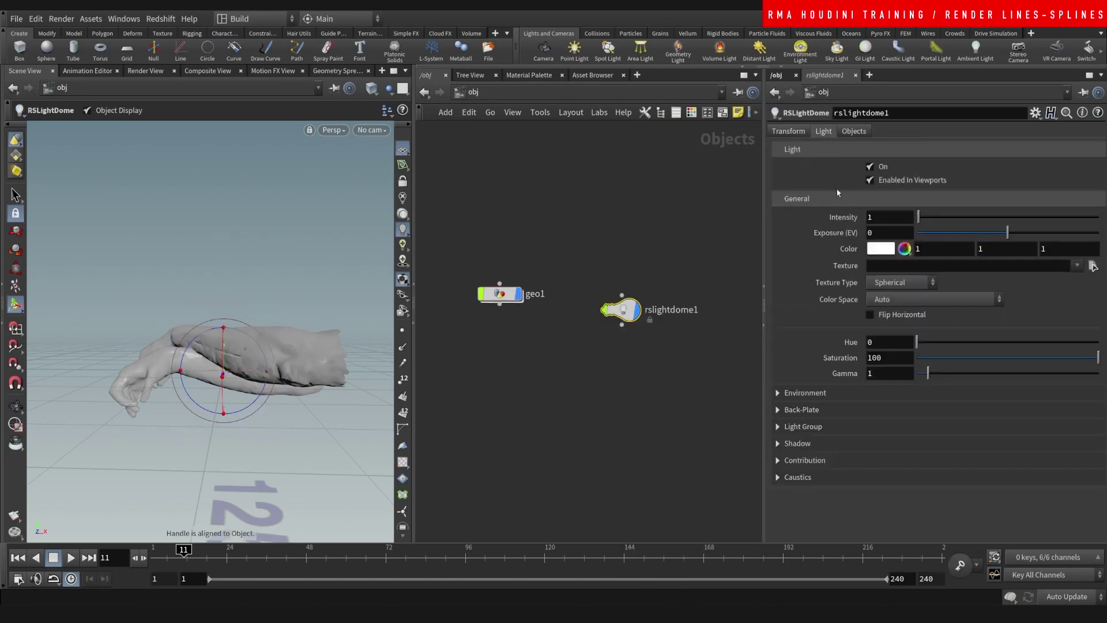
click(1094, 266)
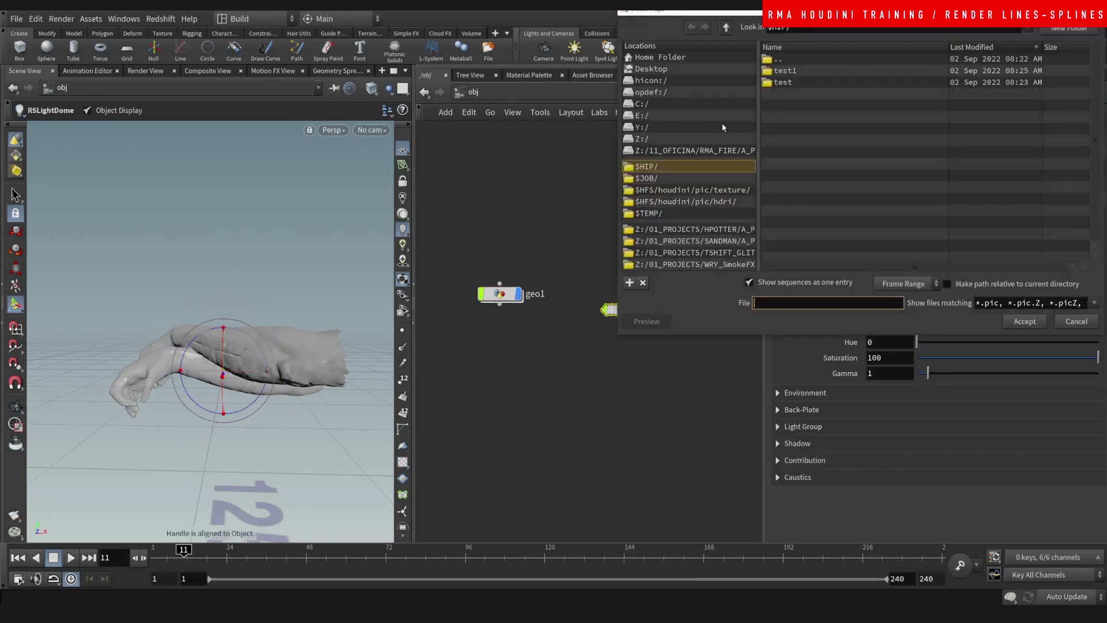
double_click(807, 59)
double_click(807, 58)
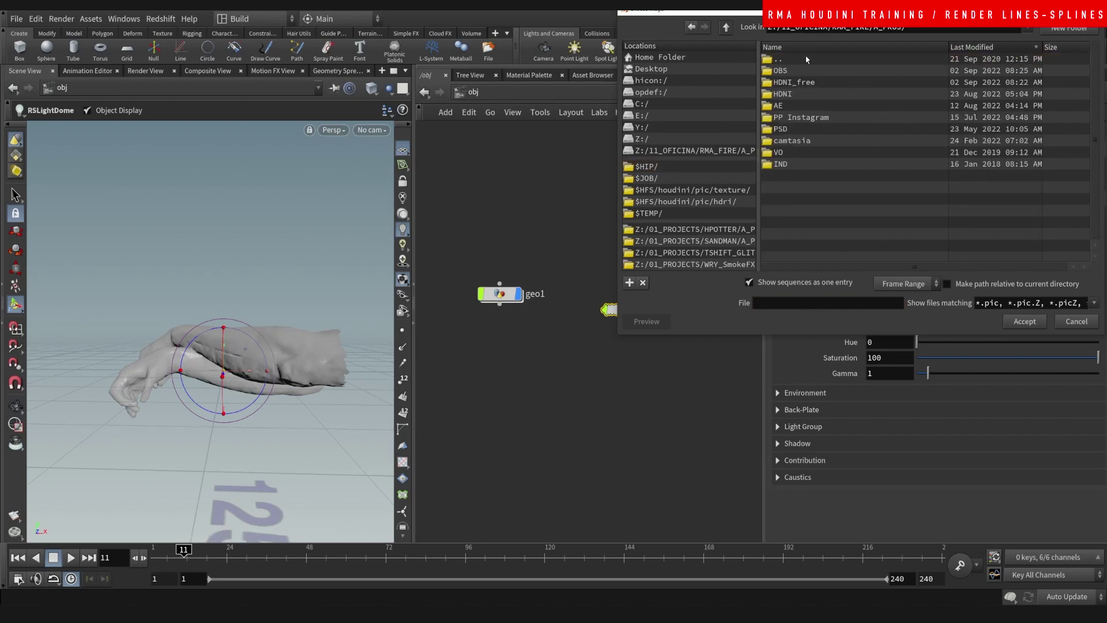
double_click(808, 58)
double_click(807, 59)
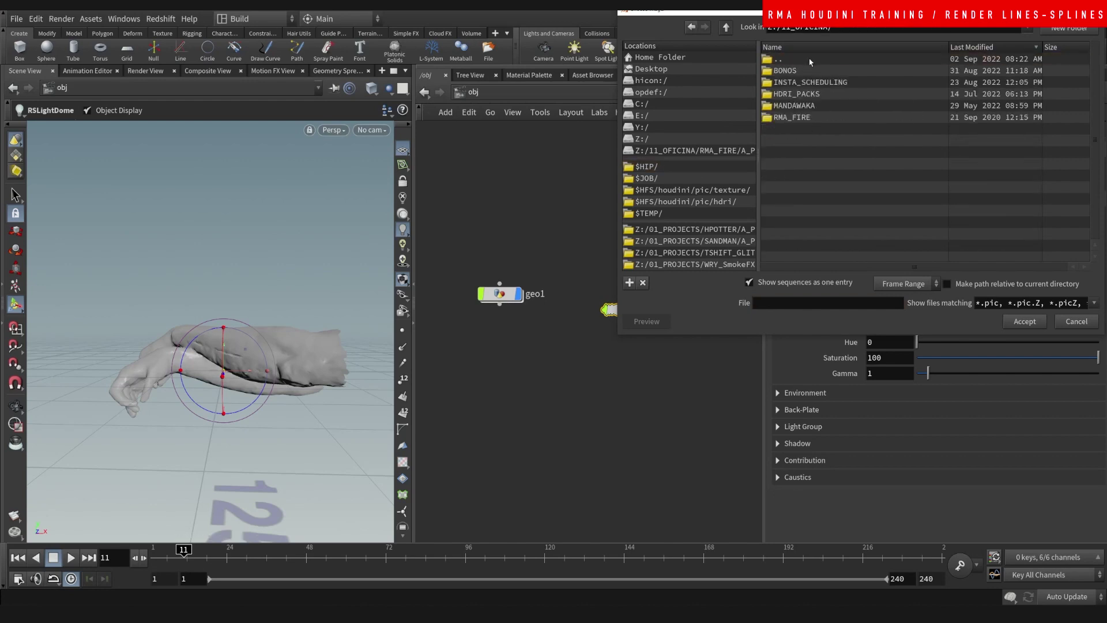
double_click(805, 93)
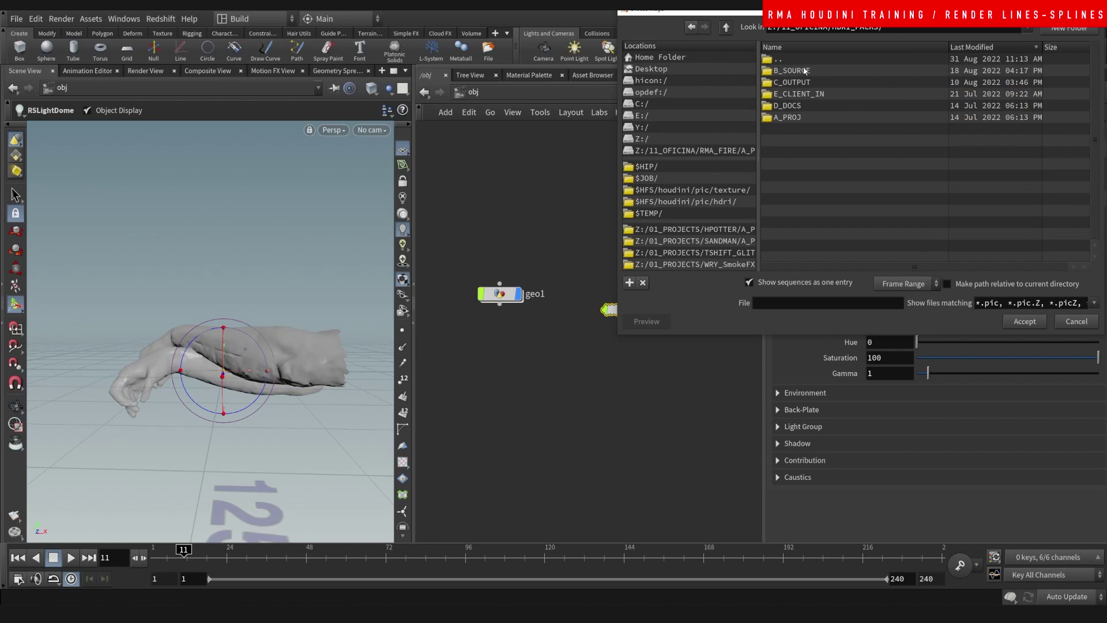
double_click(800, 93)
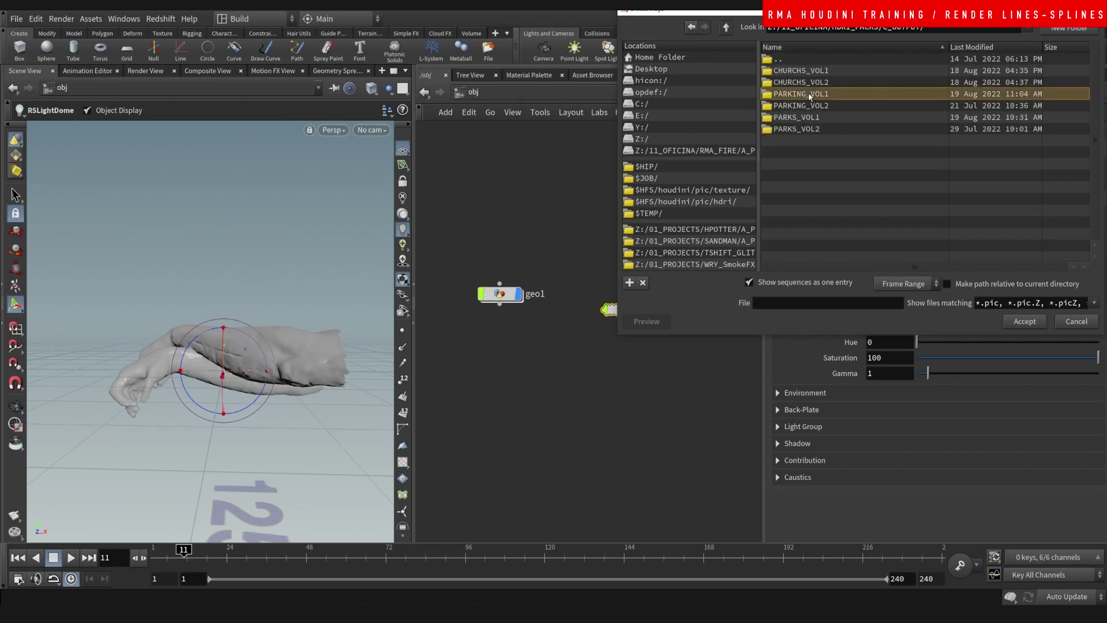
double_click(806, 95)
double_click(785, 70)
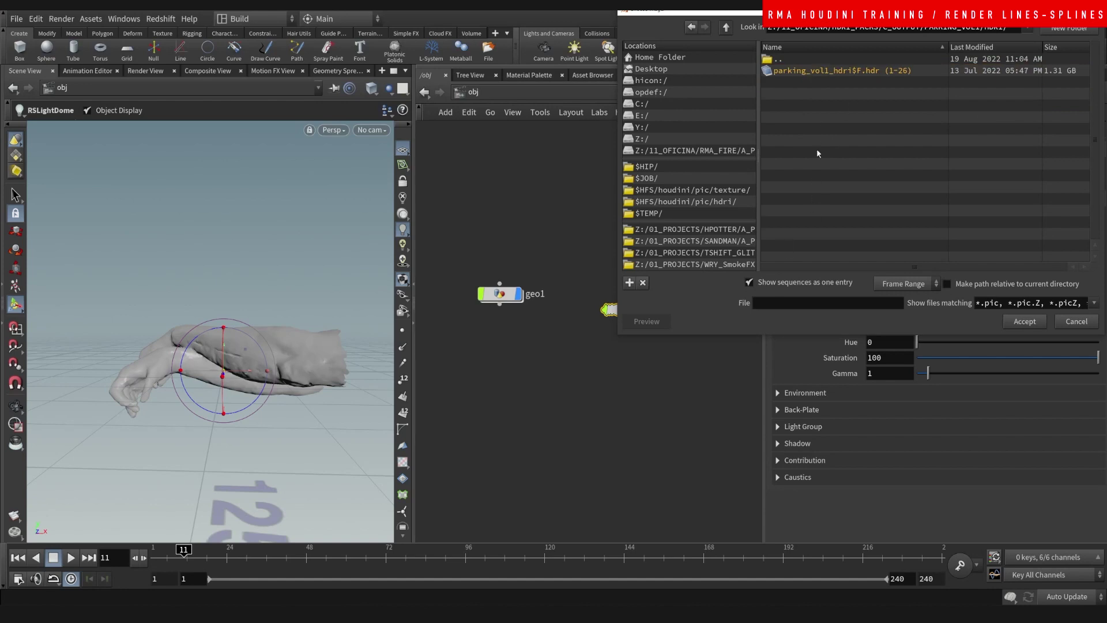
click(783, 282)
double_click(829, 132)
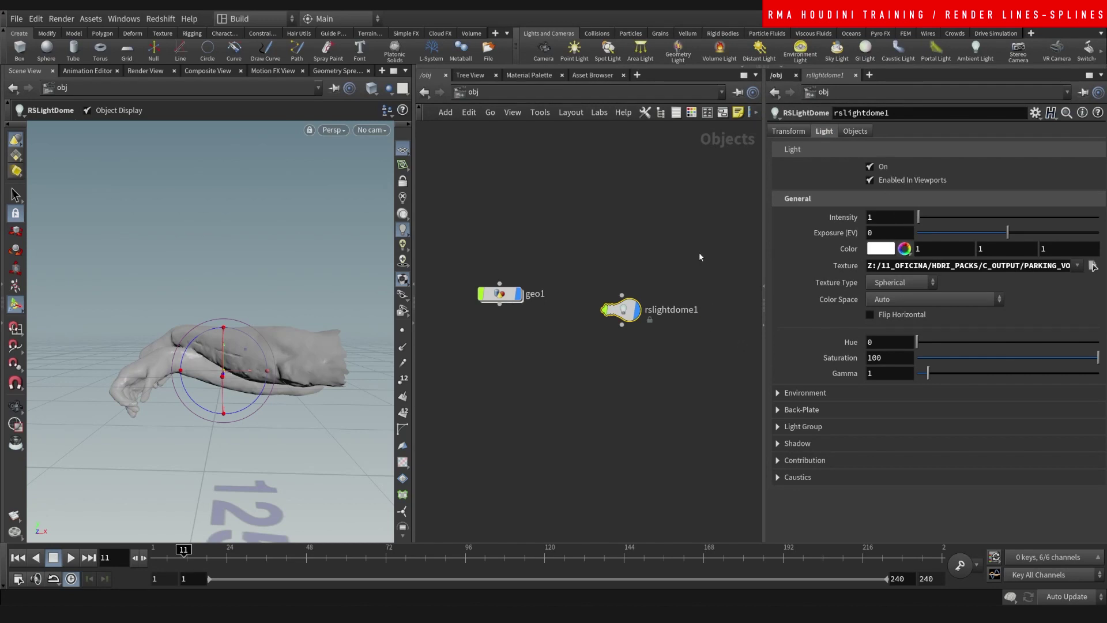
Disable the dome light's Enabled In Viewports and environment Background options.
click(871, 181)
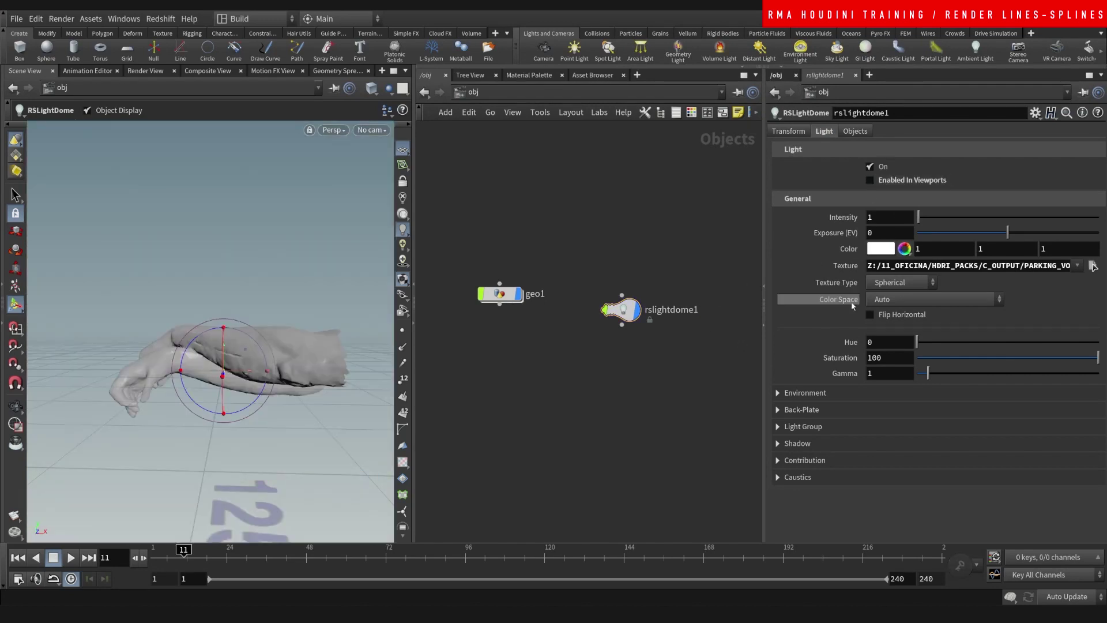
click(806, 393)
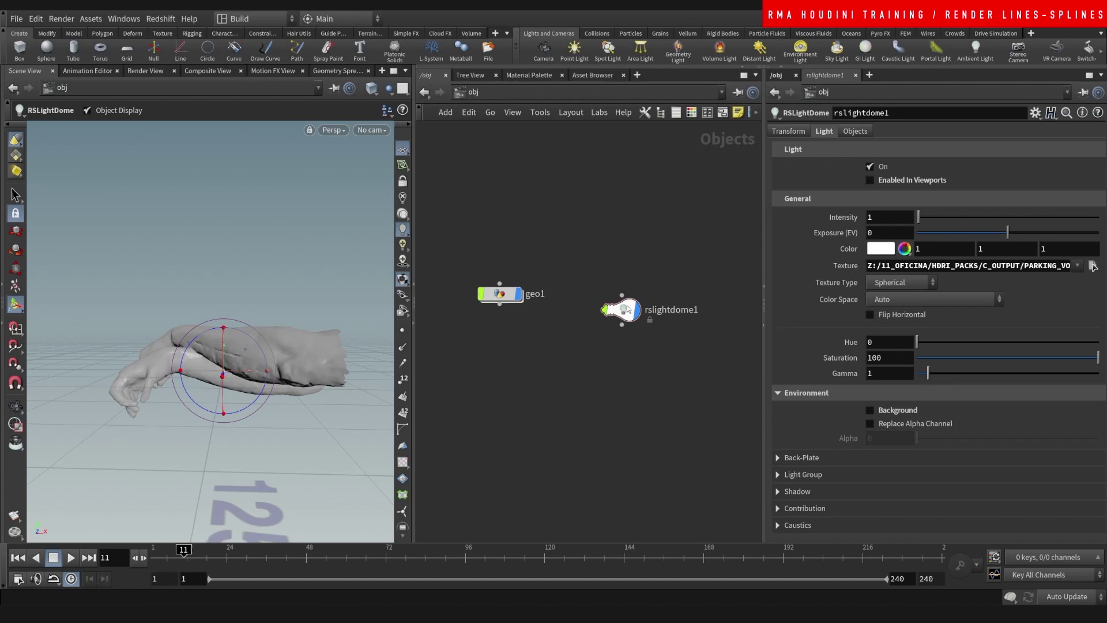
drag(628, 306, 629, 303)
Create a new camera from the current view, lock it to the view, and move it closer to the arms.
click(372, 130)
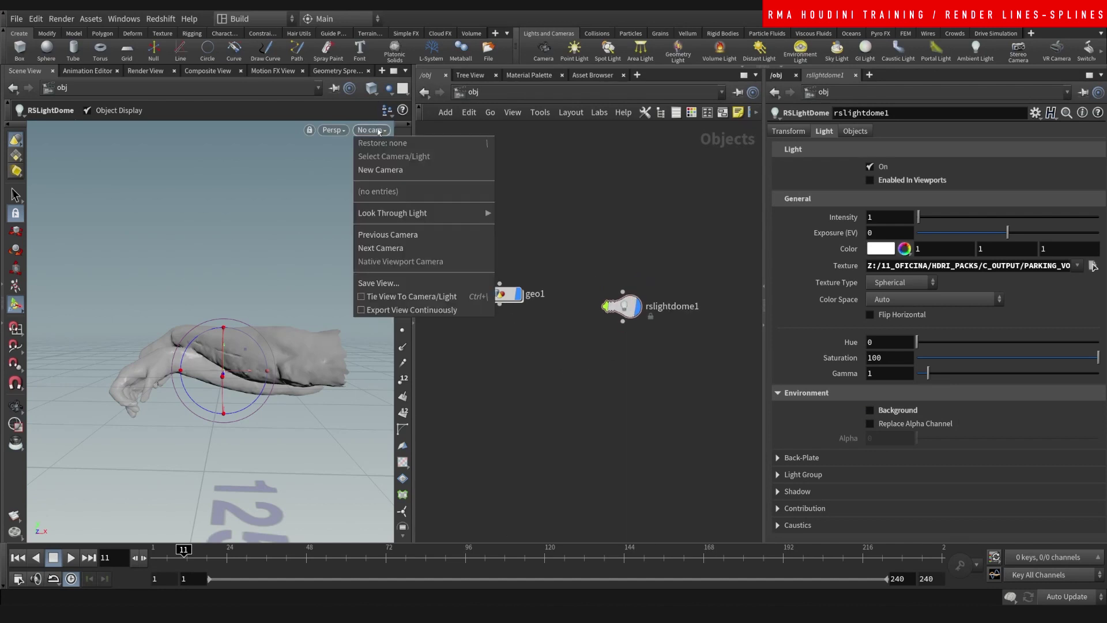
click(381, 171)
click(402, 182)
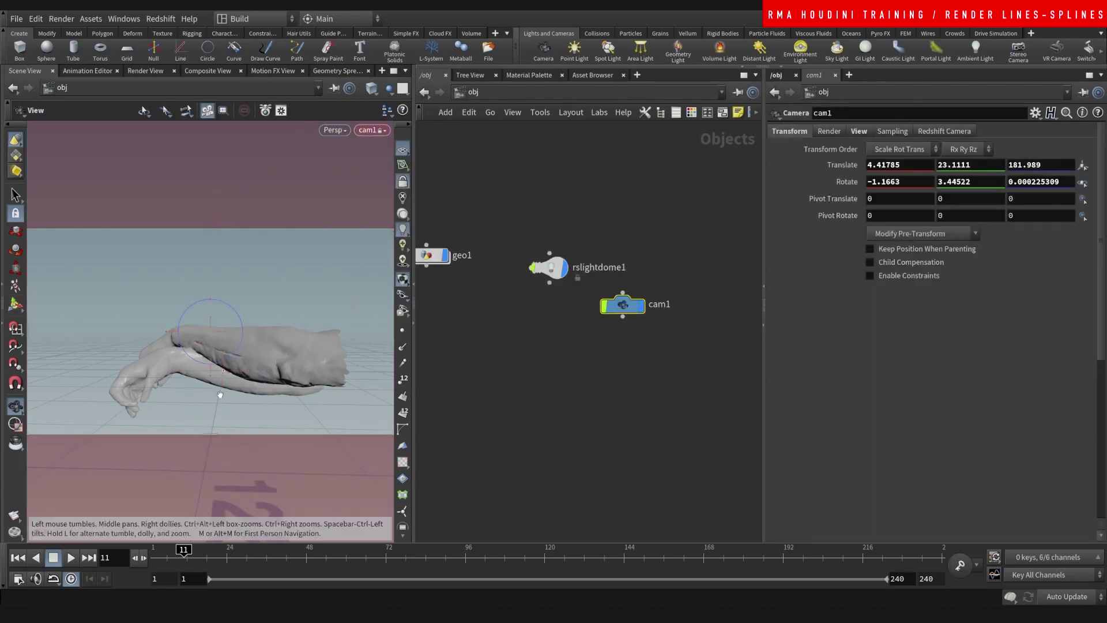
scroll(299, 332, up, 3)
Add a Redshift (Render) node in the out network.
click(490, 112)
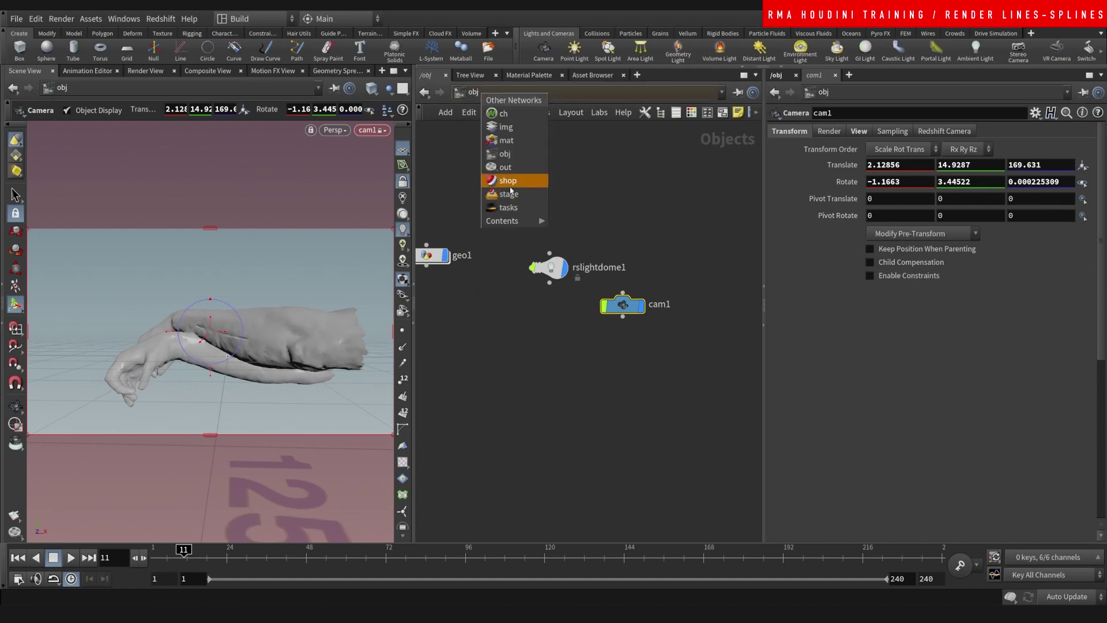
click(507, 178)
key(Tab)
text(r)
key(Down)
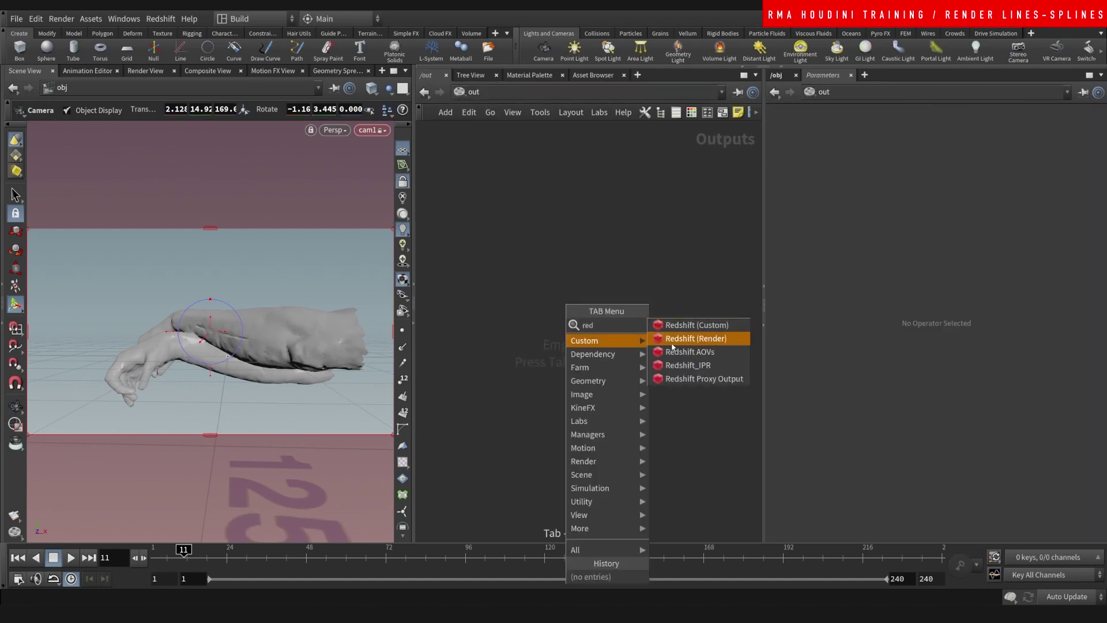
key(Return)
click(552, 261)
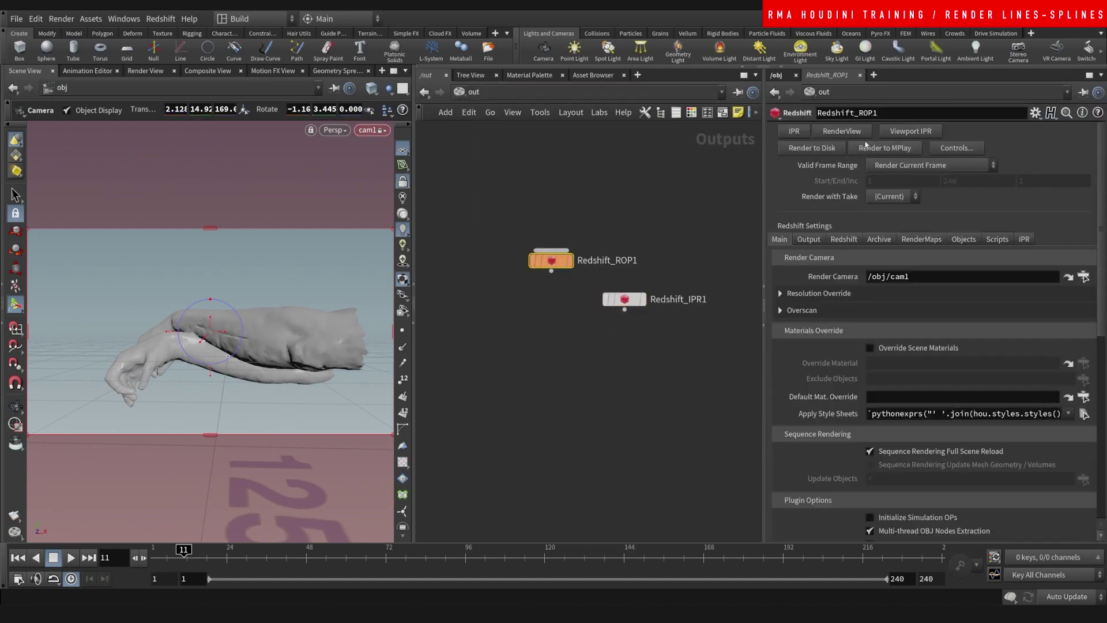
Add a Redshift Material node in the mat network.
click(488, 92)
click(508, 136)
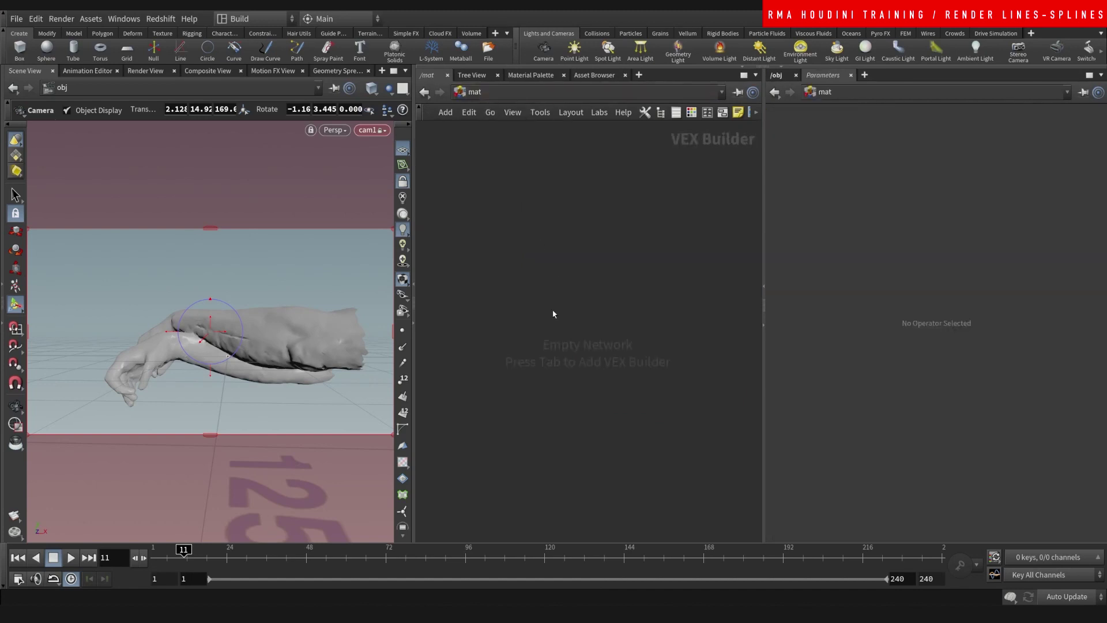
key(Tab)
text(red)
click(517, 309)
key(Tab)
text(red)
key(Escape)
key(Tab)
text(reds)
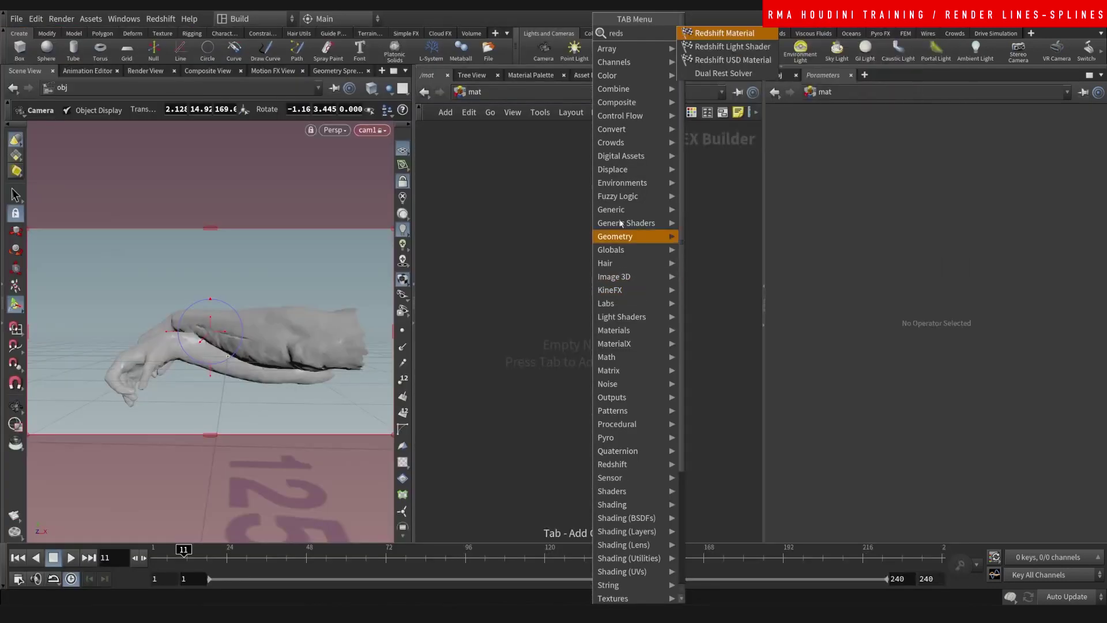
click(725, 33)
click(558, 292)
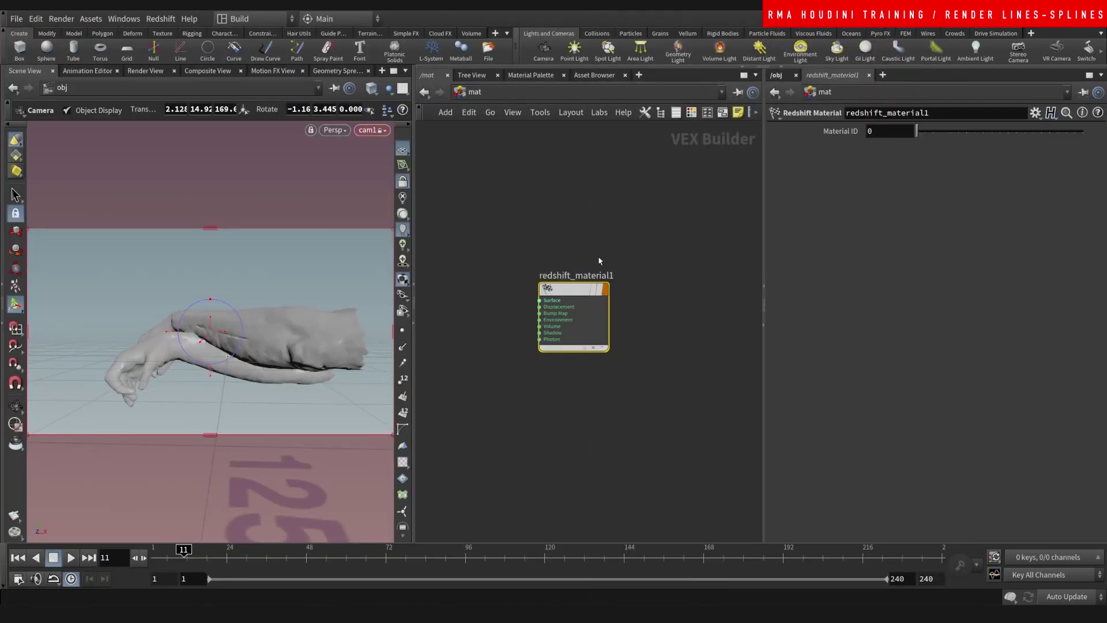
Add an RS Material node and connect its outColor to the Surface input of redshift_material1.
key(Tab)
text(rsmat)
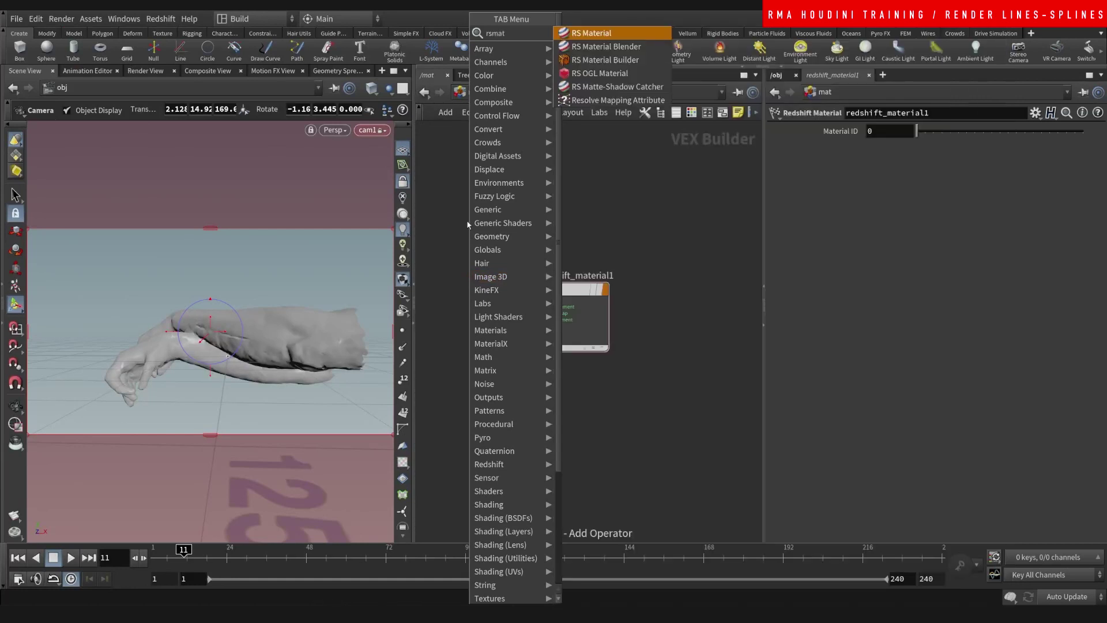
key(Return)
click(494, 213)
click(517, 215)
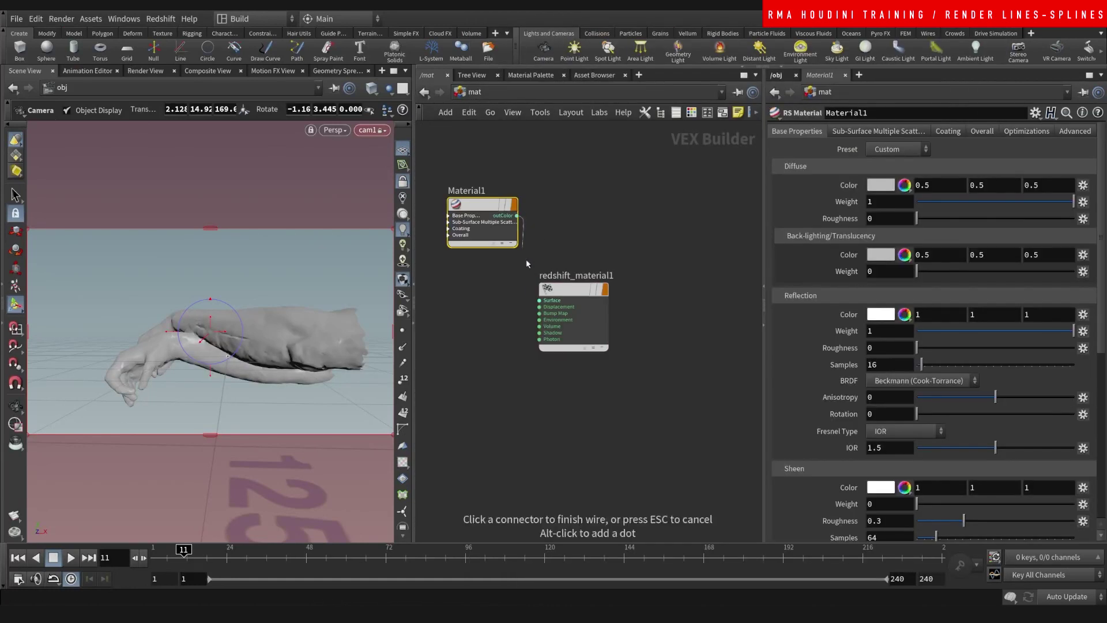
click(540, 299)
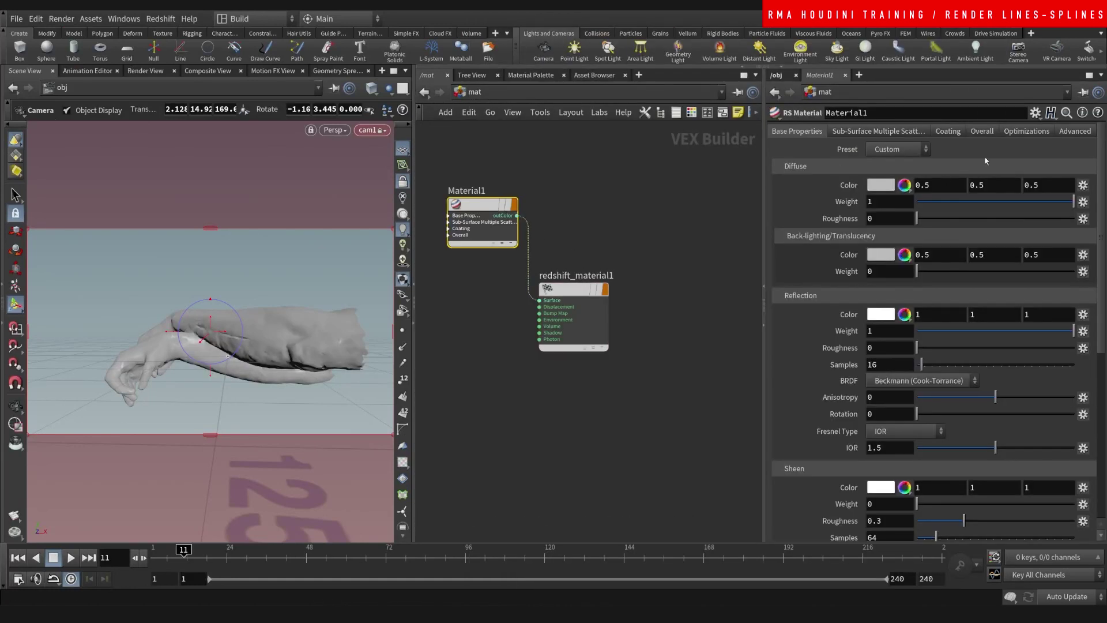
Set the Emission color of Material1 to pure red (FF0000) in its overall settings.
click(986, 132)
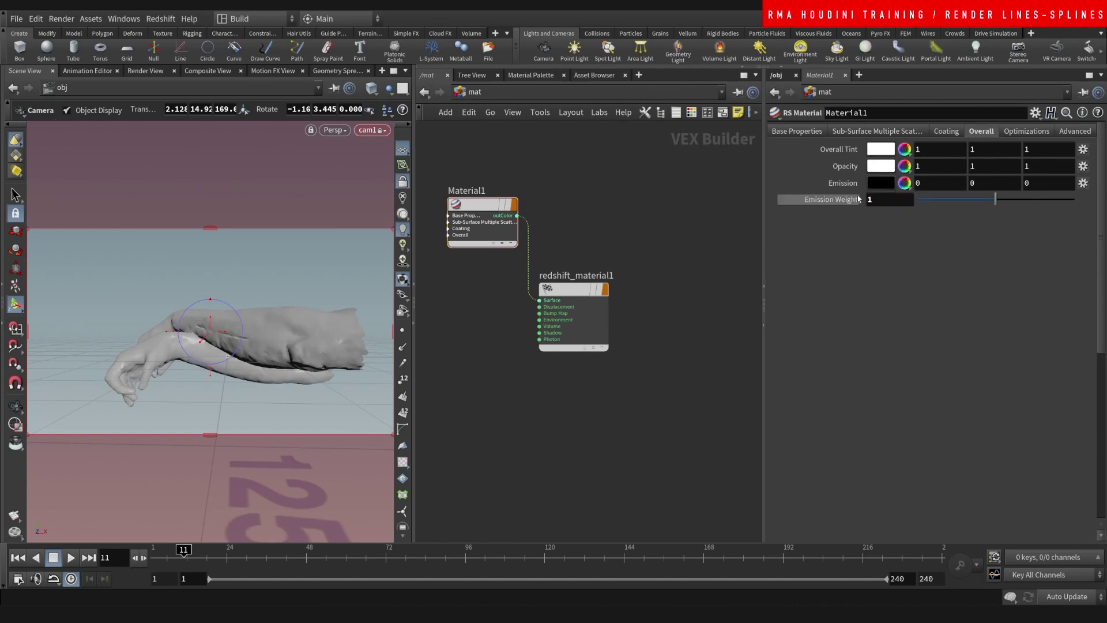
click(878, 185)
click(832, 90)
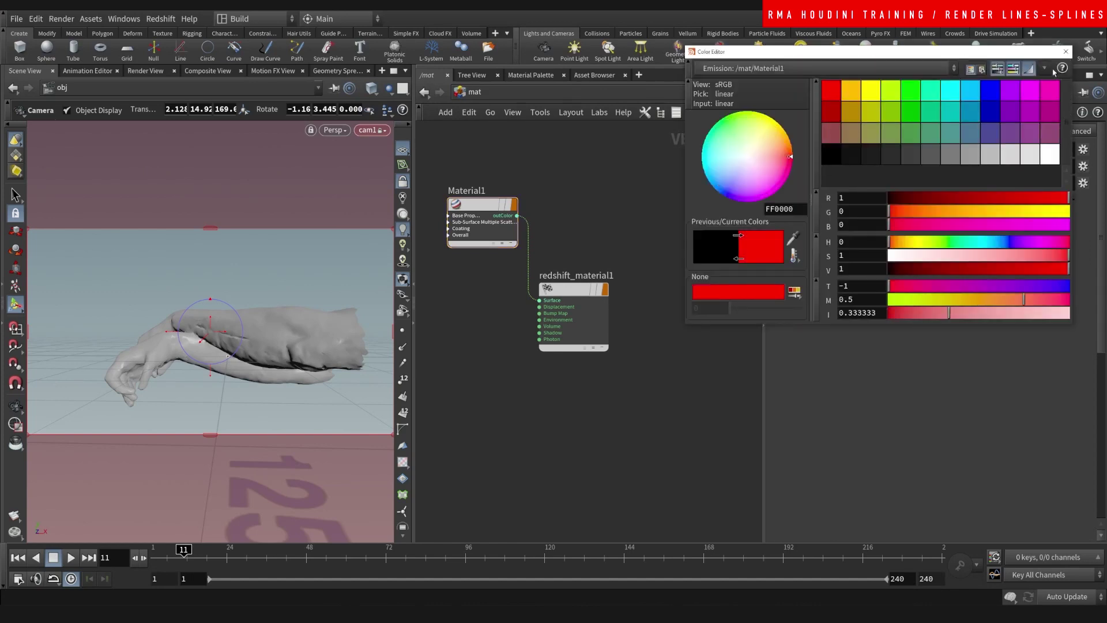
click(1028, 94)
click(830, 91)
click(1066, 51)
Return to the object level, assign /mat/redshift_material1 as geo1's render material, and reposition the geo1 node slightly.
click(490, 91)
click(499, 154)
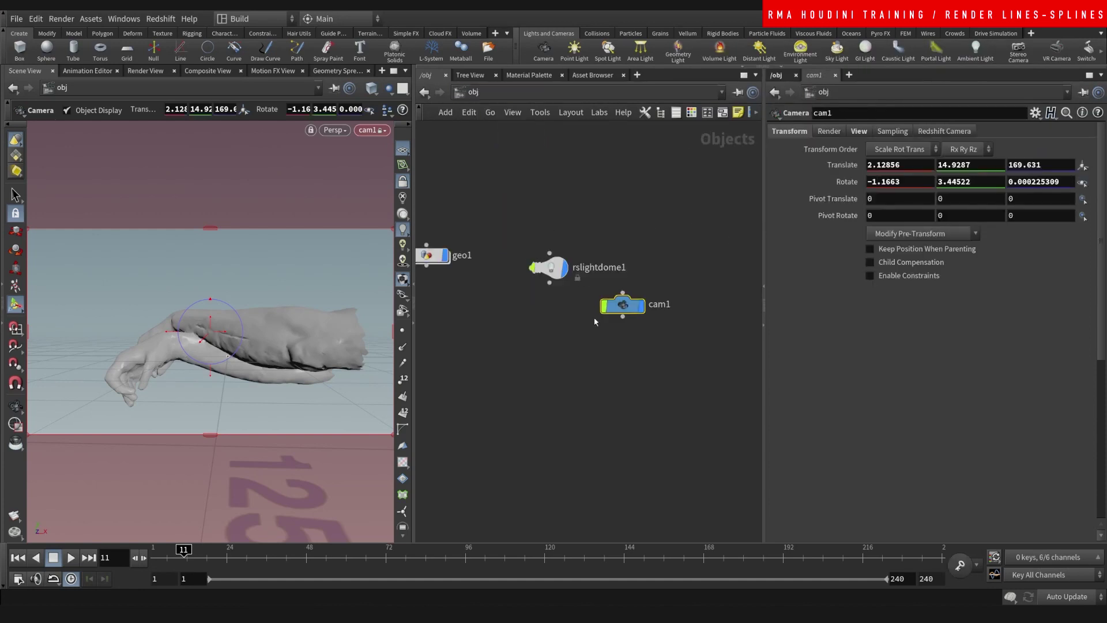
click(432, 255)
click(827, 131)
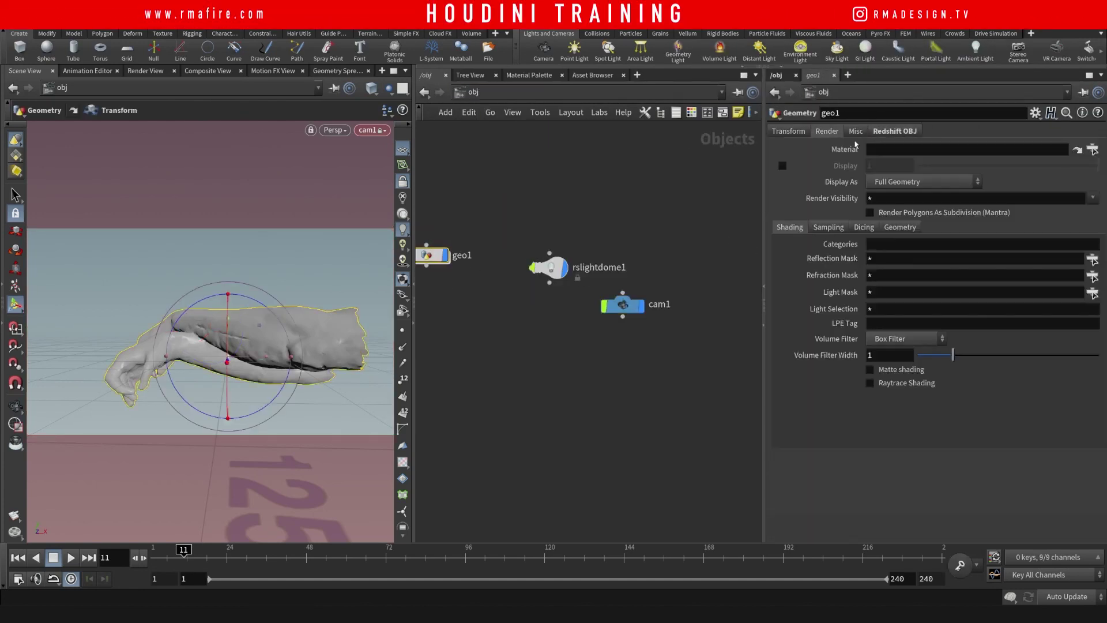
click(1093, 150)
click(953, 62)
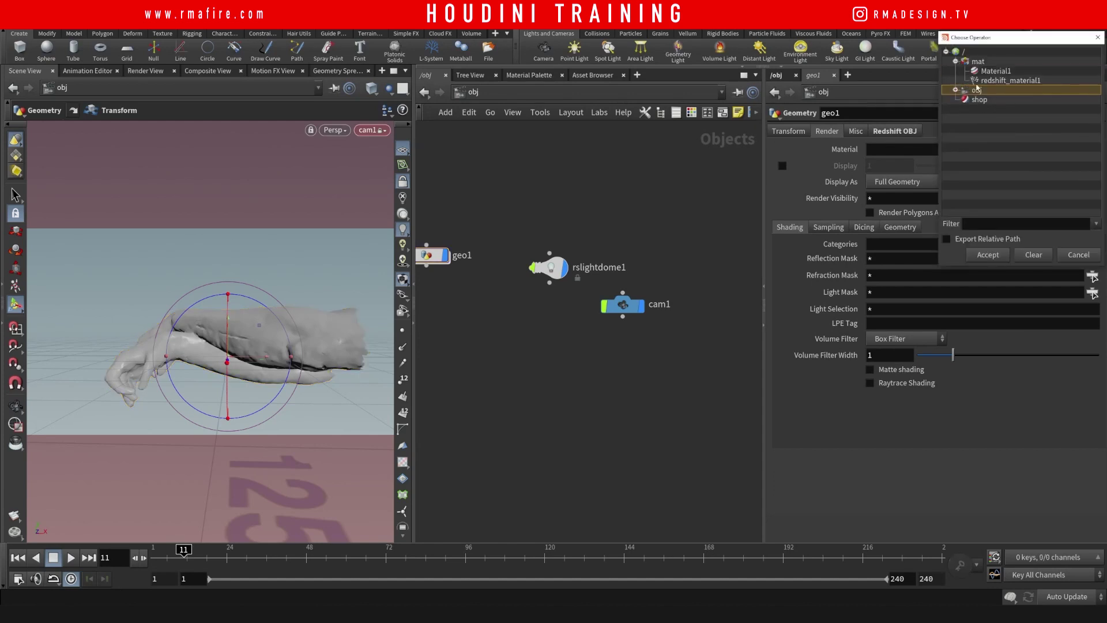
double_click(980, 83)
middle_drag(535, 205, 632, 190)
drag(524, 240, 518, 258)
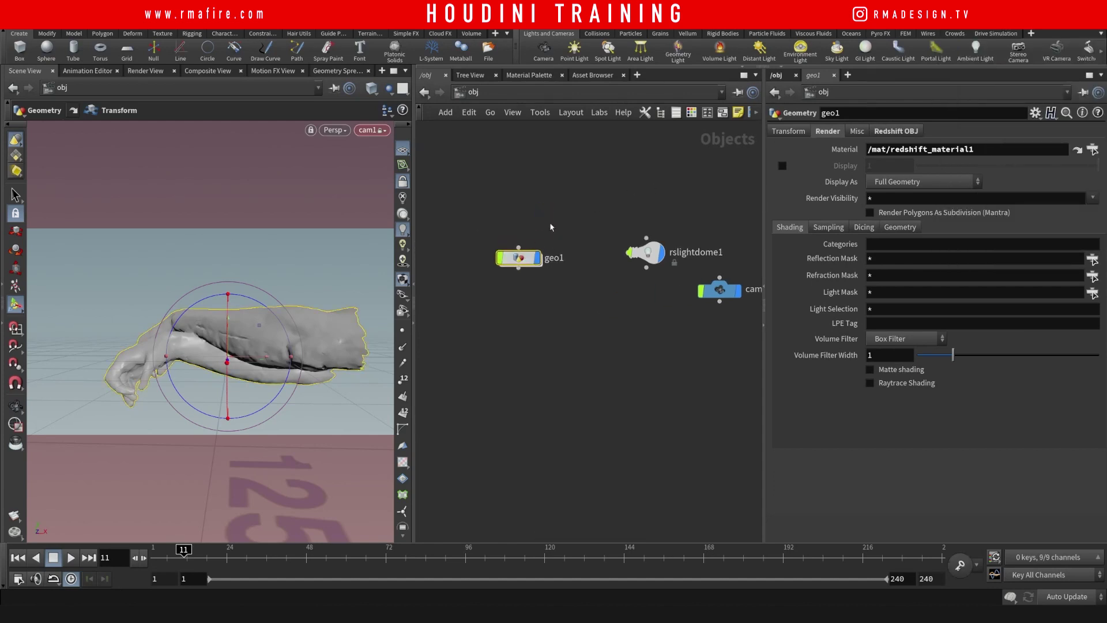
click(545, 222)
Open the Redshift Render View from Redshift_ROP1 in the out network and start rendering with that ROP.
click(459, 96)
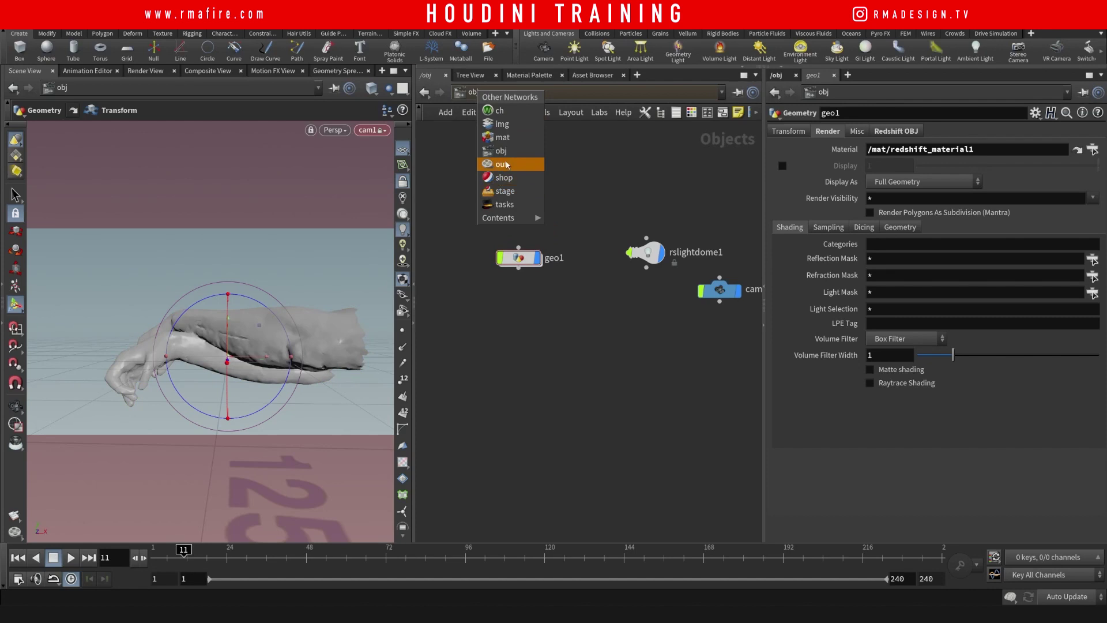
click(511, 163)
click(842, 131)
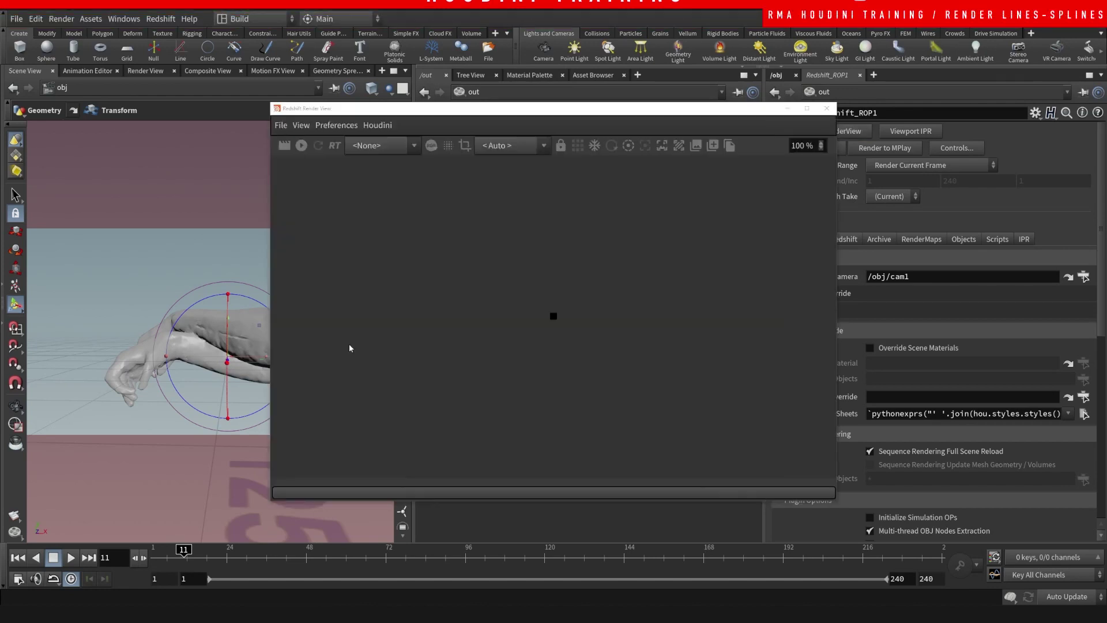
click(377, 125)
mouse_move(398, 143)
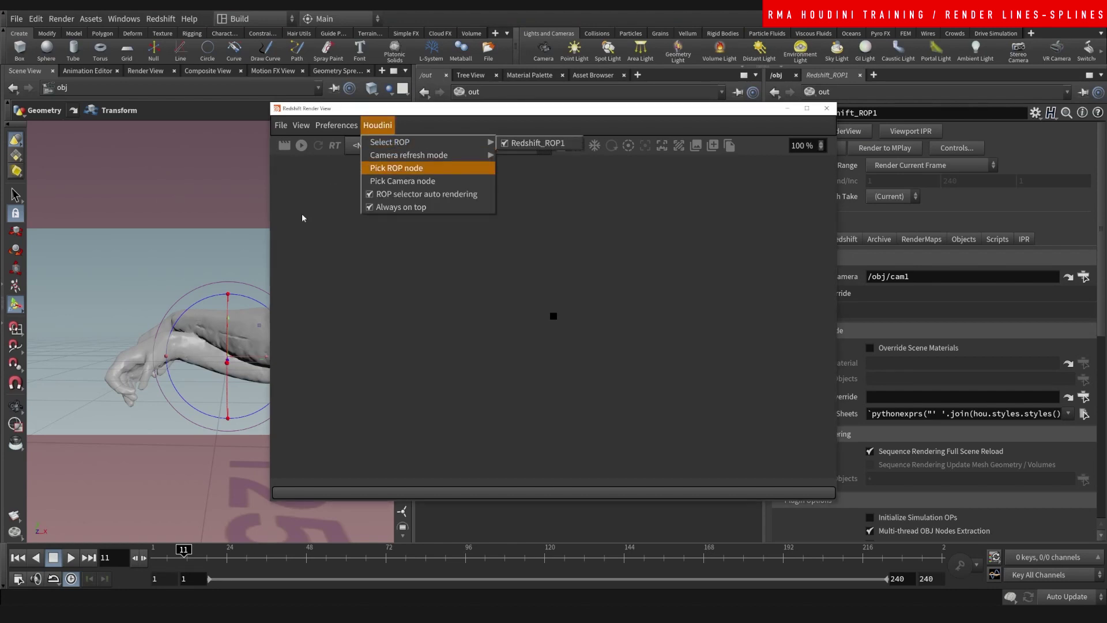
click(396, 168)
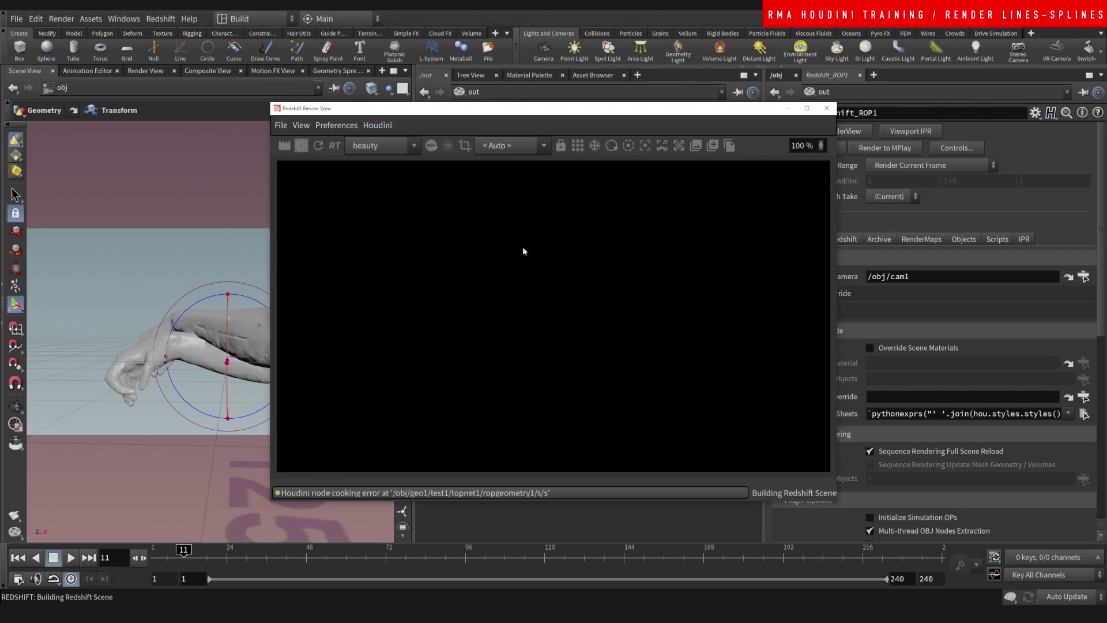
scroll(496, 319, down, 2)
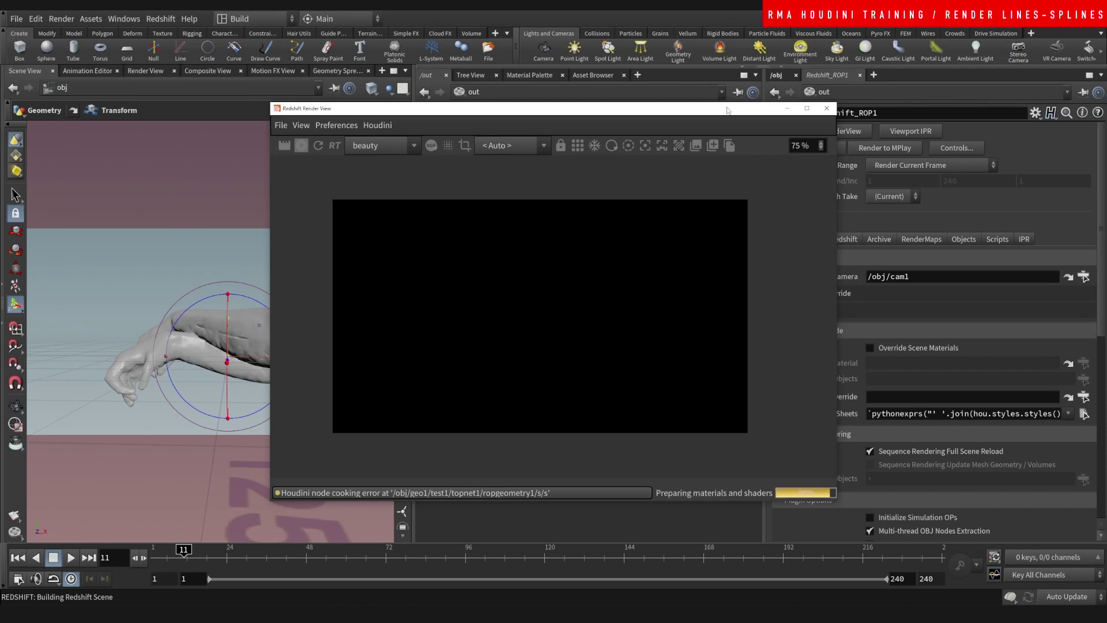
Return to the object level with the render view moved aside, and examine the rendered strands on the arms up close.
drag(740, 114, 518, 101)
click(552, 97)
click(570, 158)
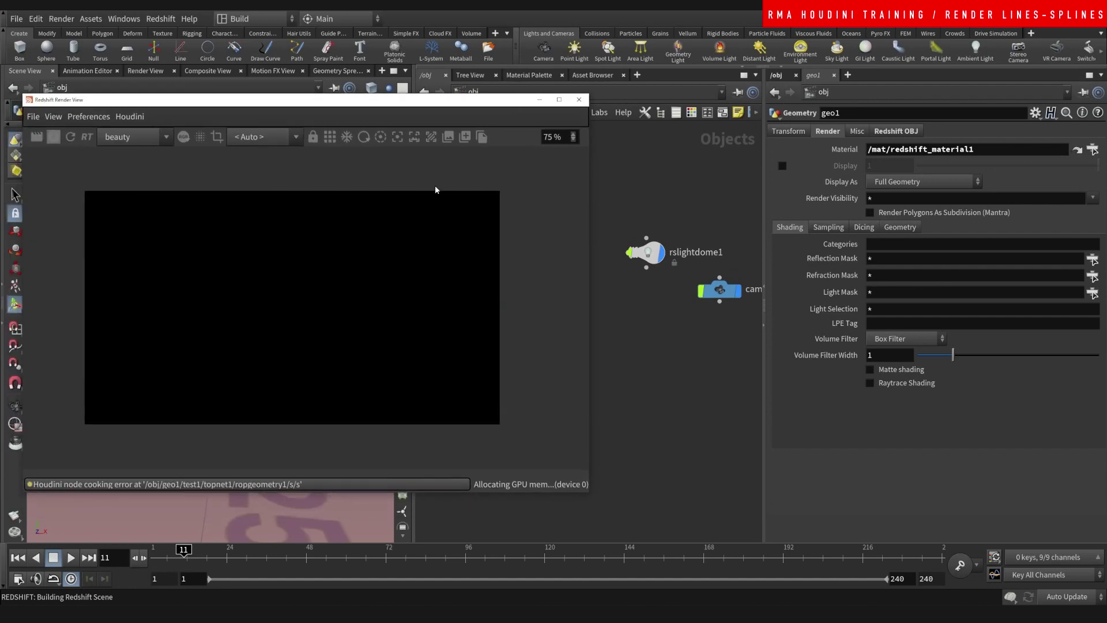
middle_drag(680, 329, 787, 332)
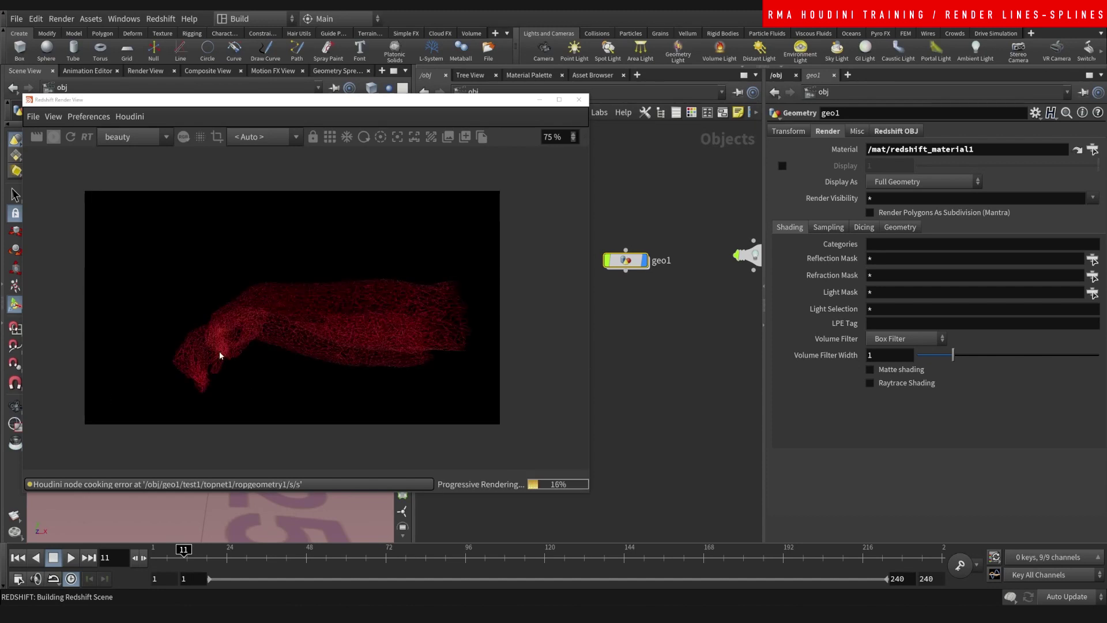
scroll(220, 354, up, 5)
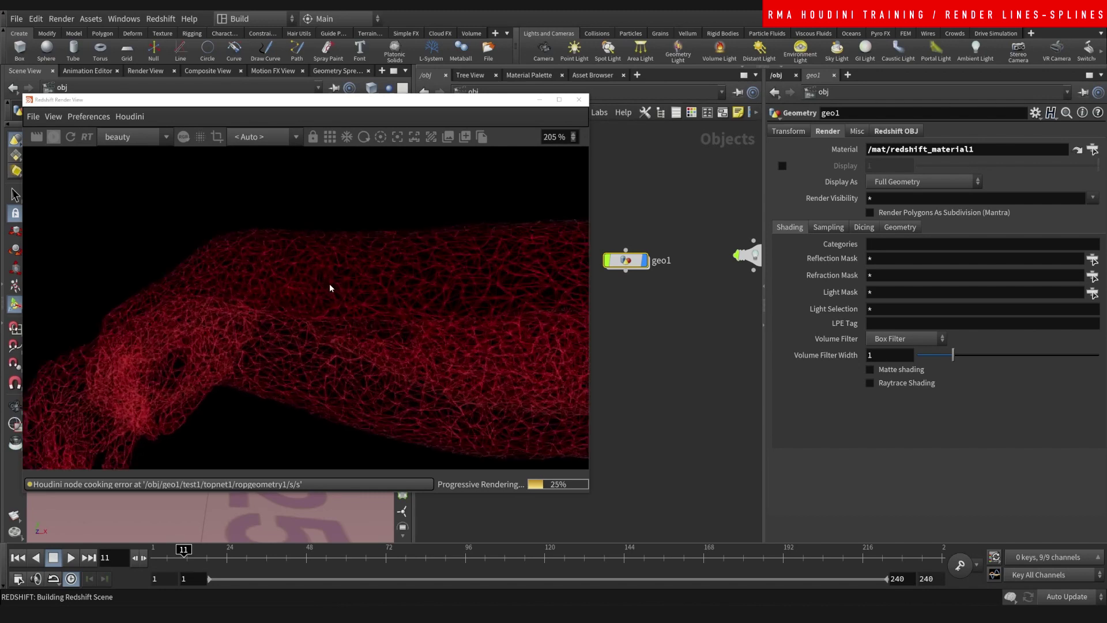
Try a Default Scale of 0.005 for geo1's Redshift strands.
scroll(335, 286, down, 4)
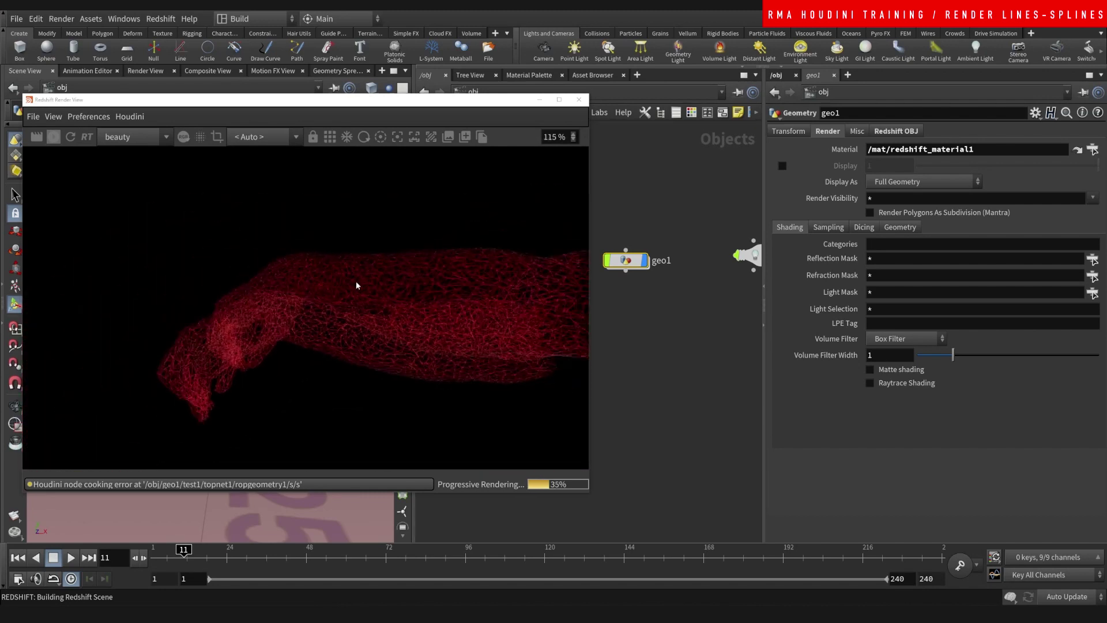
scroll(447, 357, up, 2)
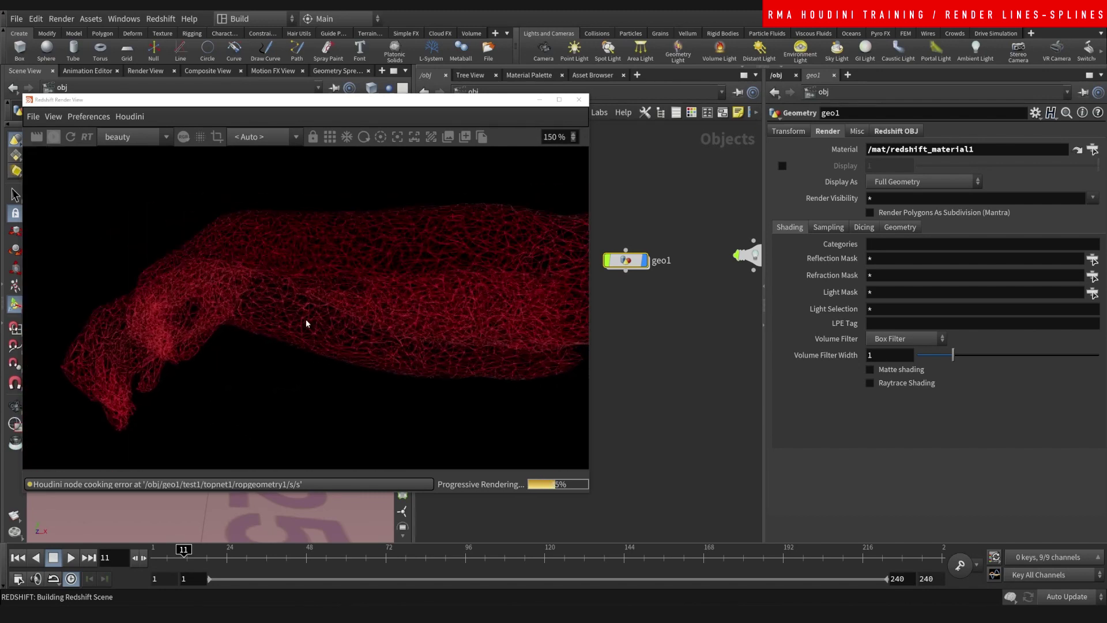
scroll(306, 323, up, 1)
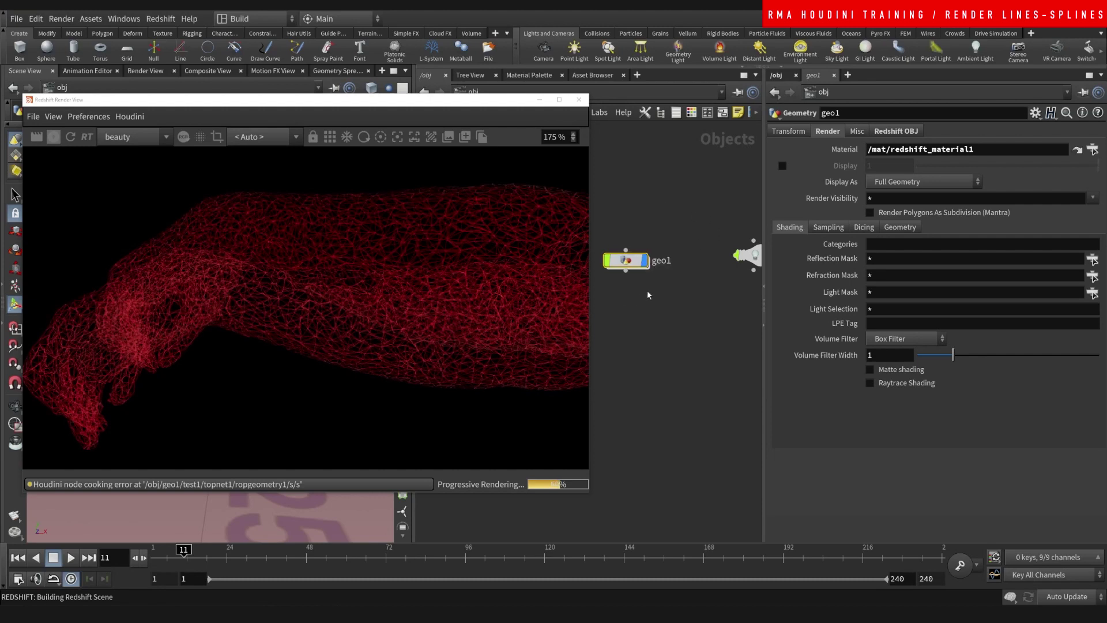
click(891, 131)
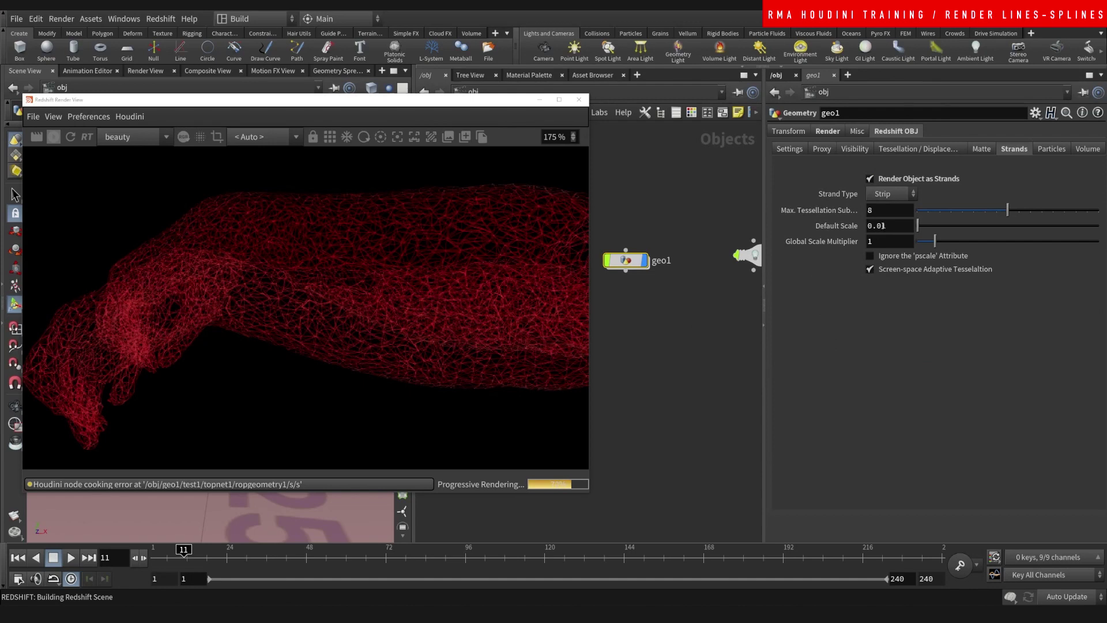
drag(882, 226, 887, 225)
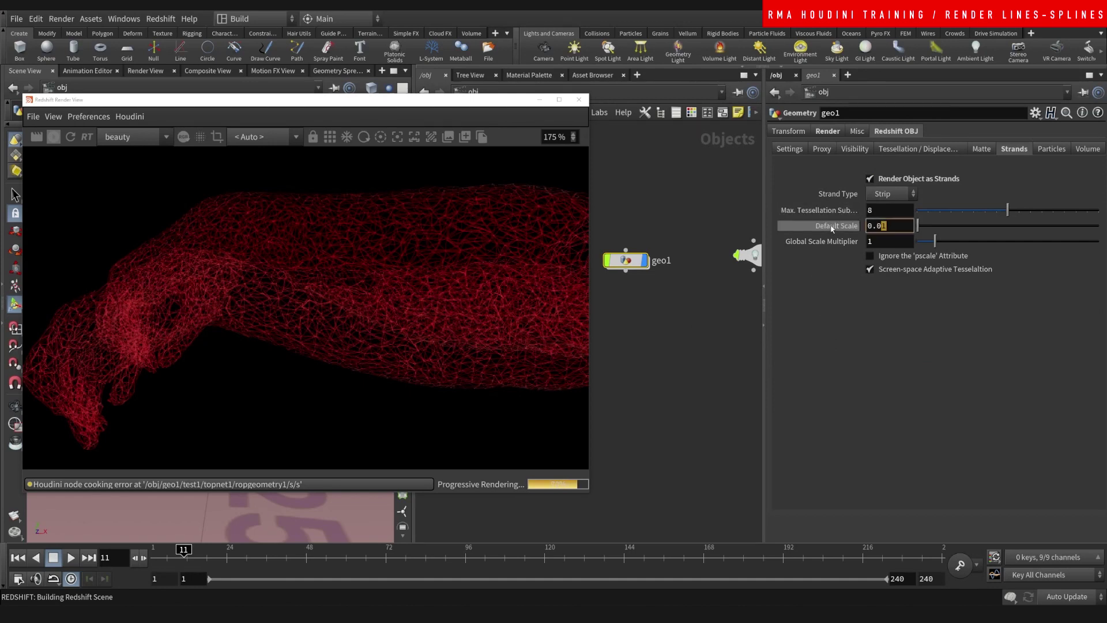
text(05)
key(Return)
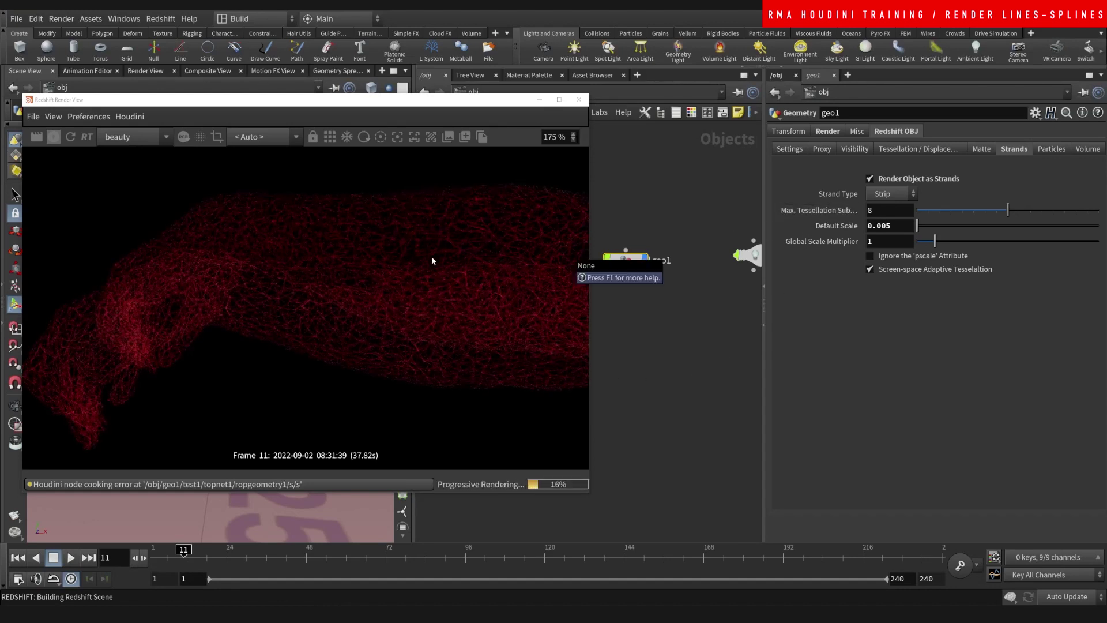
Set the Default Scale of geo1's Redshift strands to 0.02.
key(BackSpace)
key(BackSpace)
text(2)
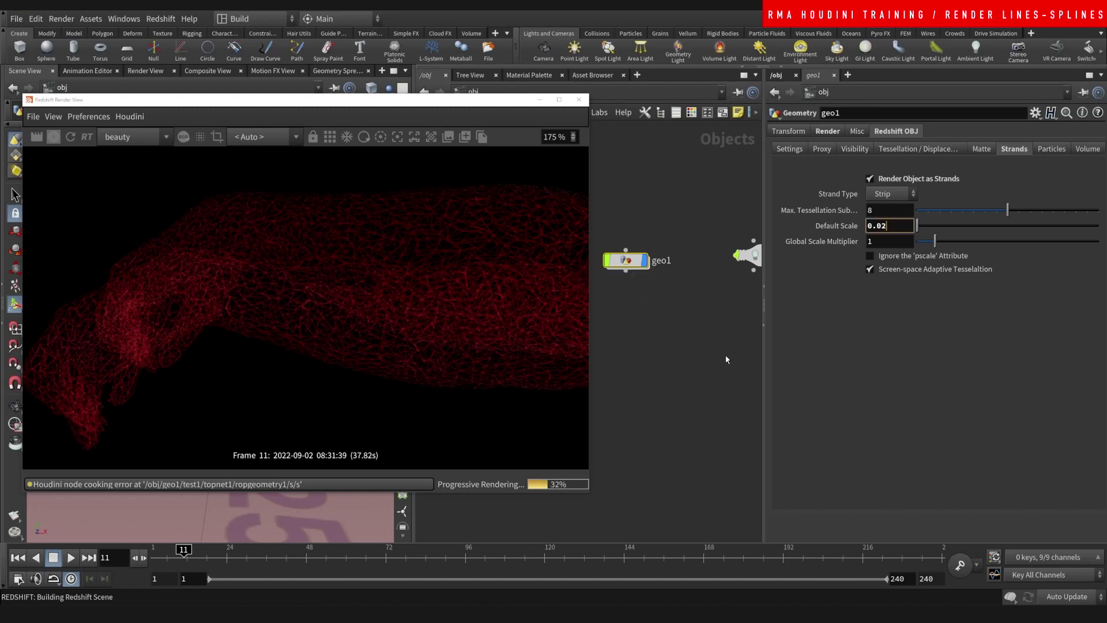
key(Return)
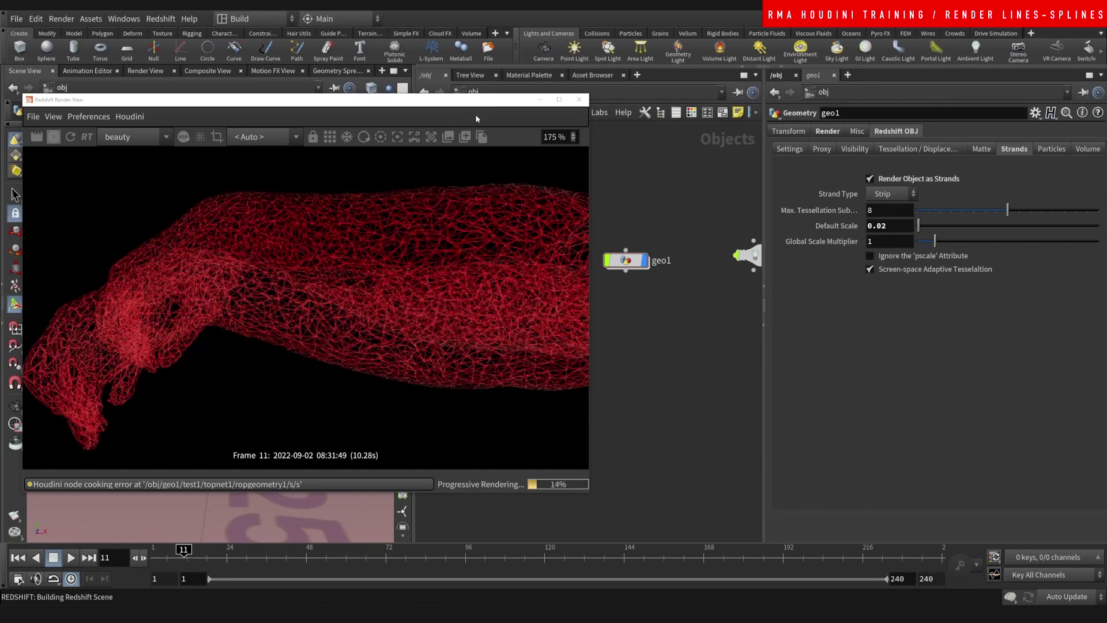
Make room for the node network, select cam1, and unlock the viewport from the camera to view the arms from outside it.
drag(471, 102, 889, 240)
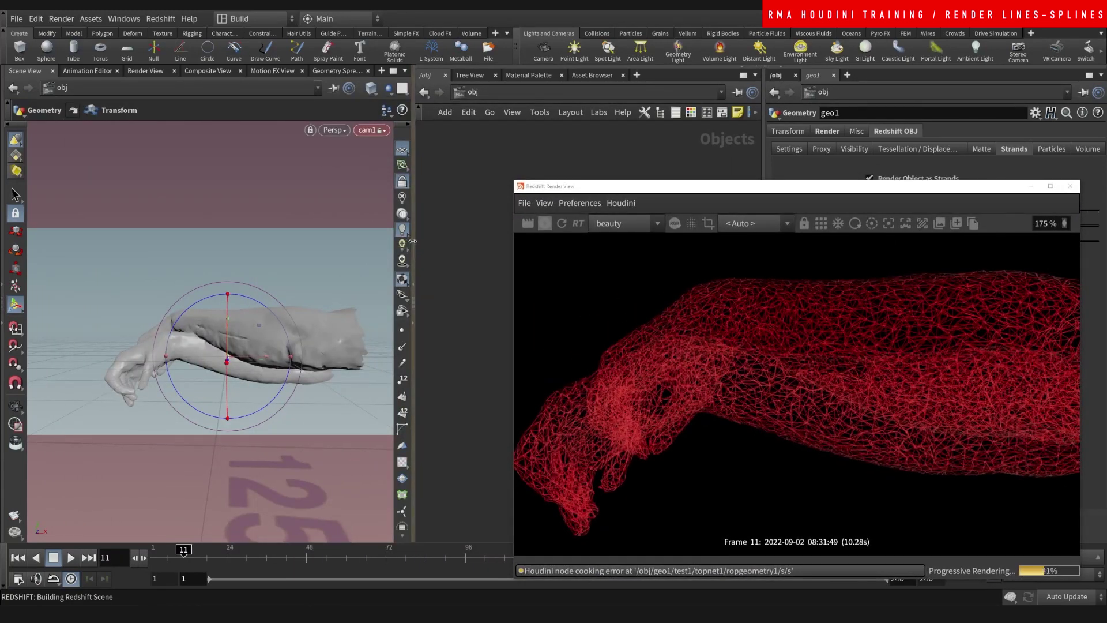
drag(412, 247, 258, 237)
middle_drag(485, 319, 392, 316)
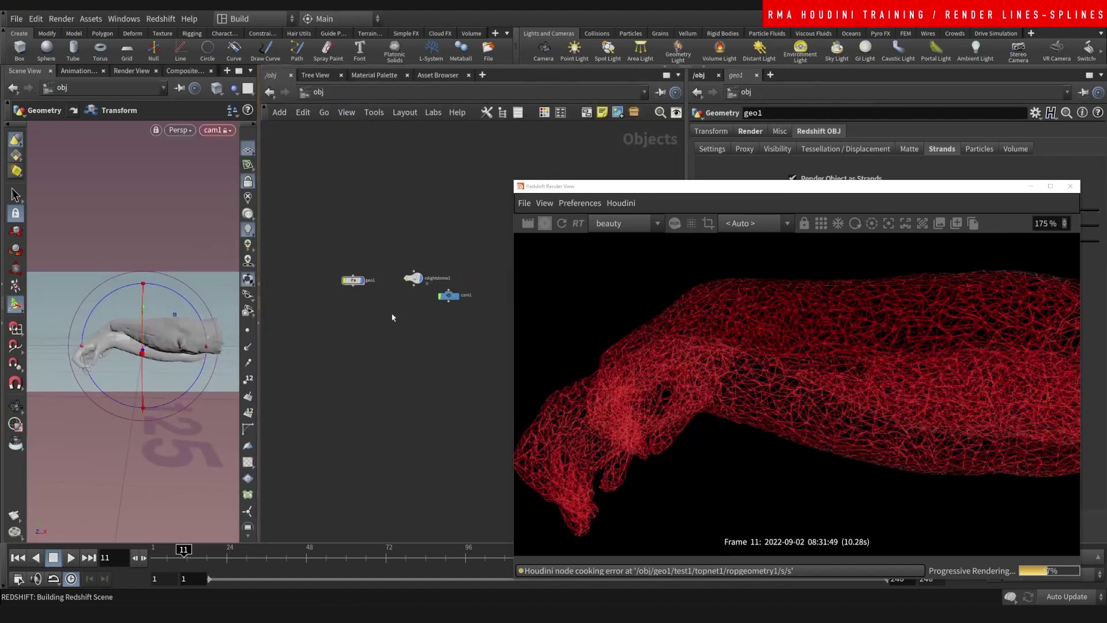
click(448, 296)
click(248, 181)
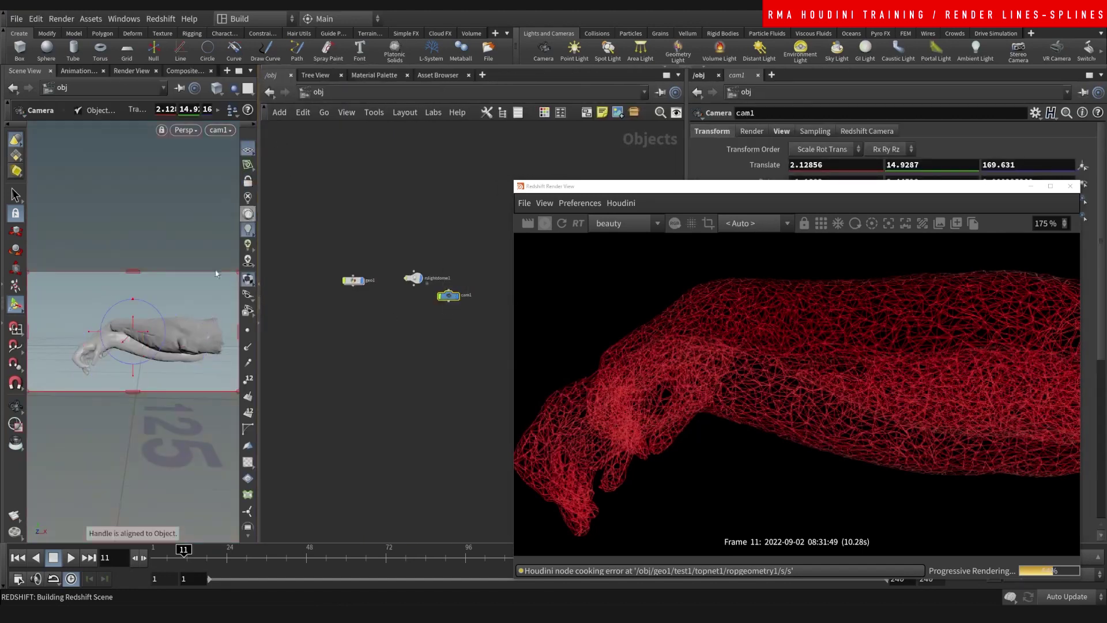
alt+right_drag(168, 346, 104, 432)
alt+drag(104, 433, 243, 404)
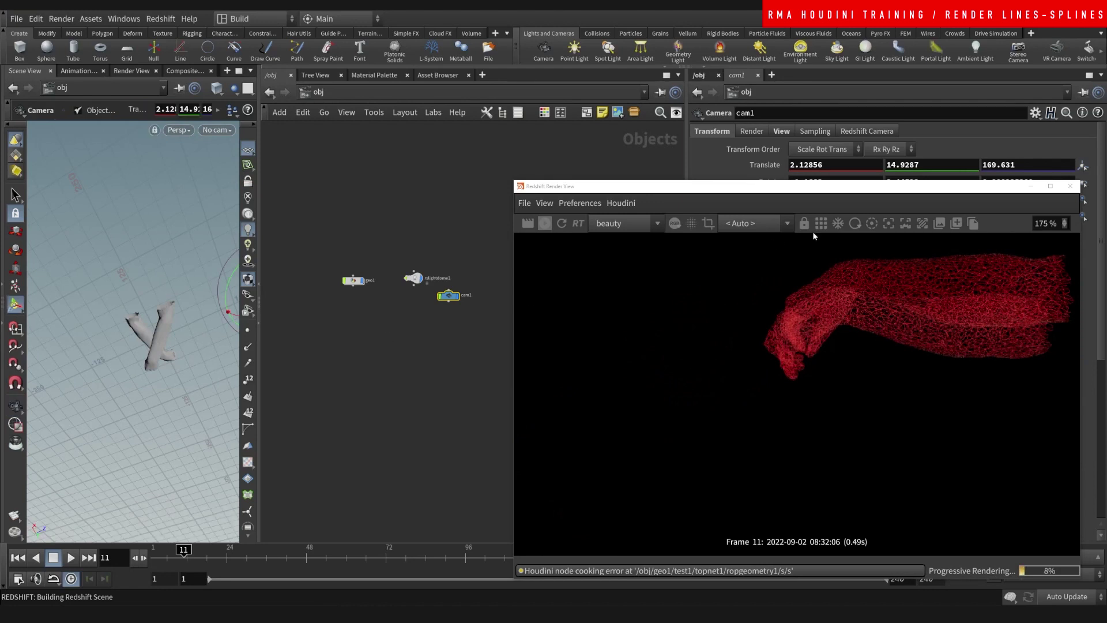
Set the render view's camera to /obj/cam1 so it keeps rendering through that camera.
click(805, 223)
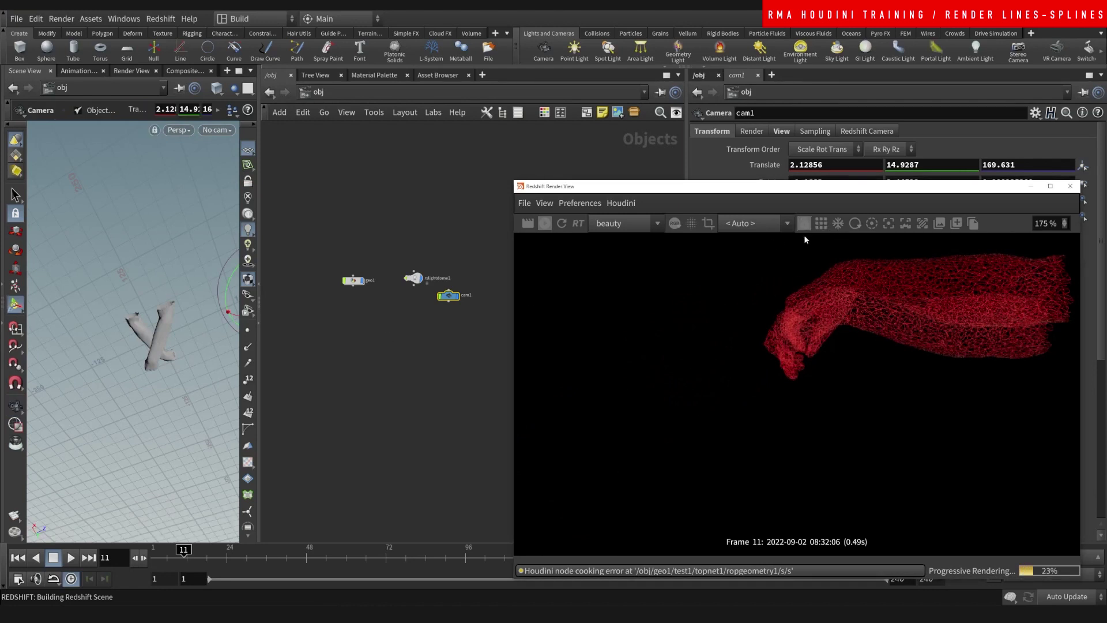
click(766, 228)
click(770, 240)
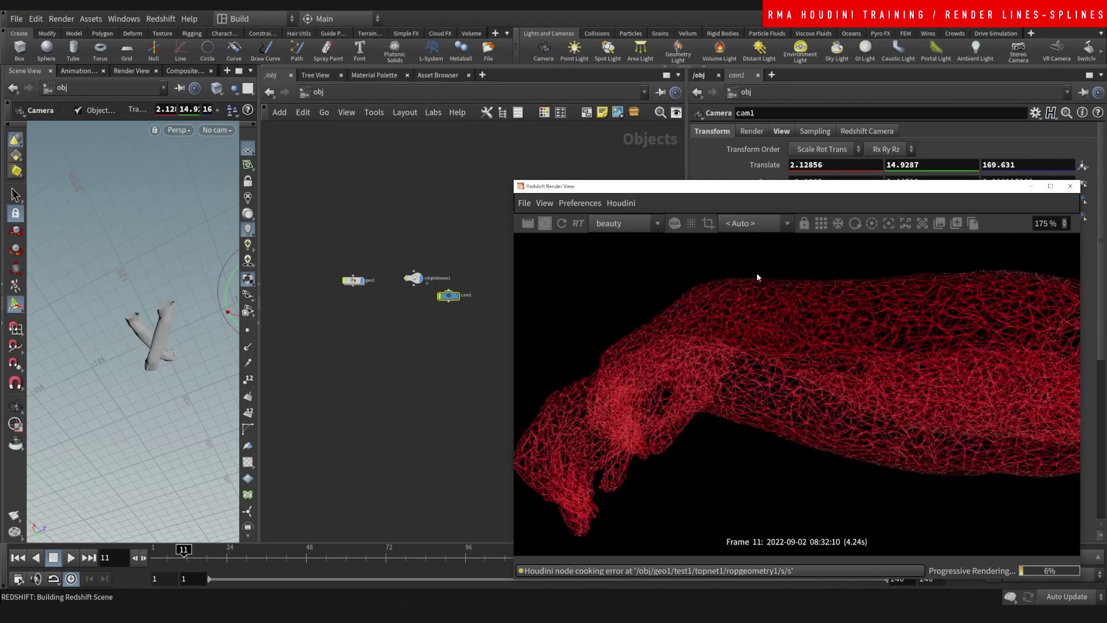
click(753, 223)
click(750, 251)
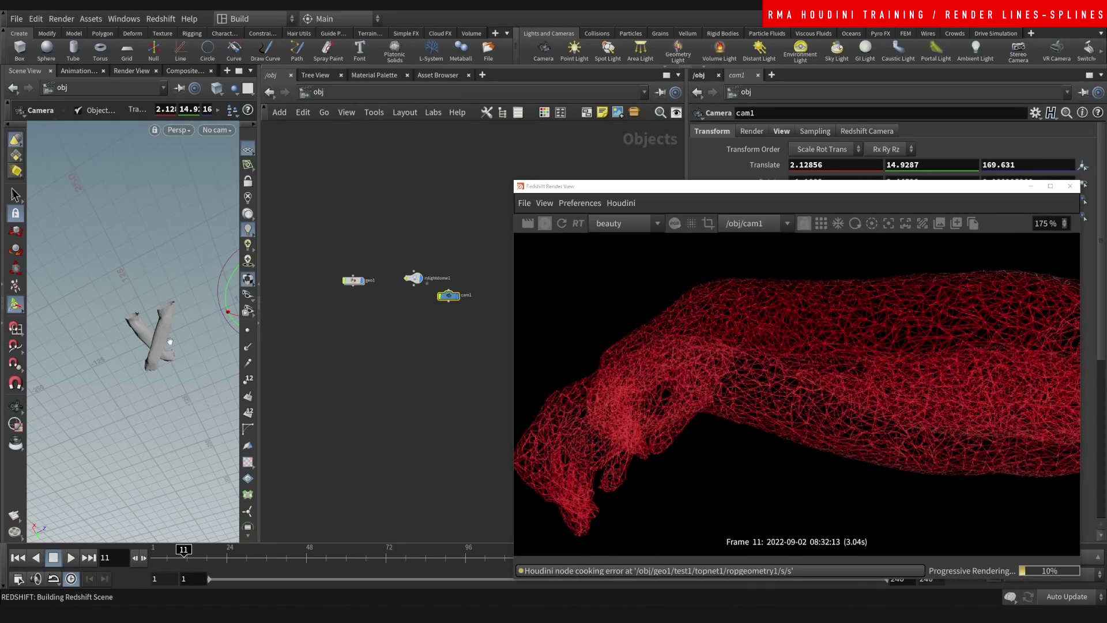
Show cam1's focus handle and move the focus point along the view axis onto the crossed arms.
alt+drag(167, 342, 139, 322)
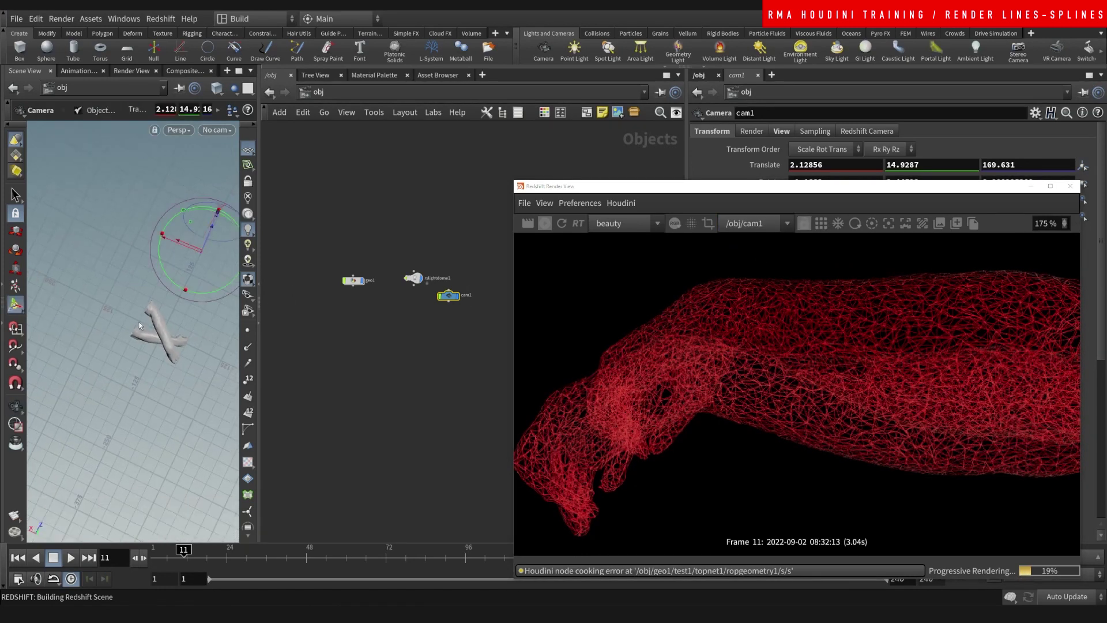
key(z)
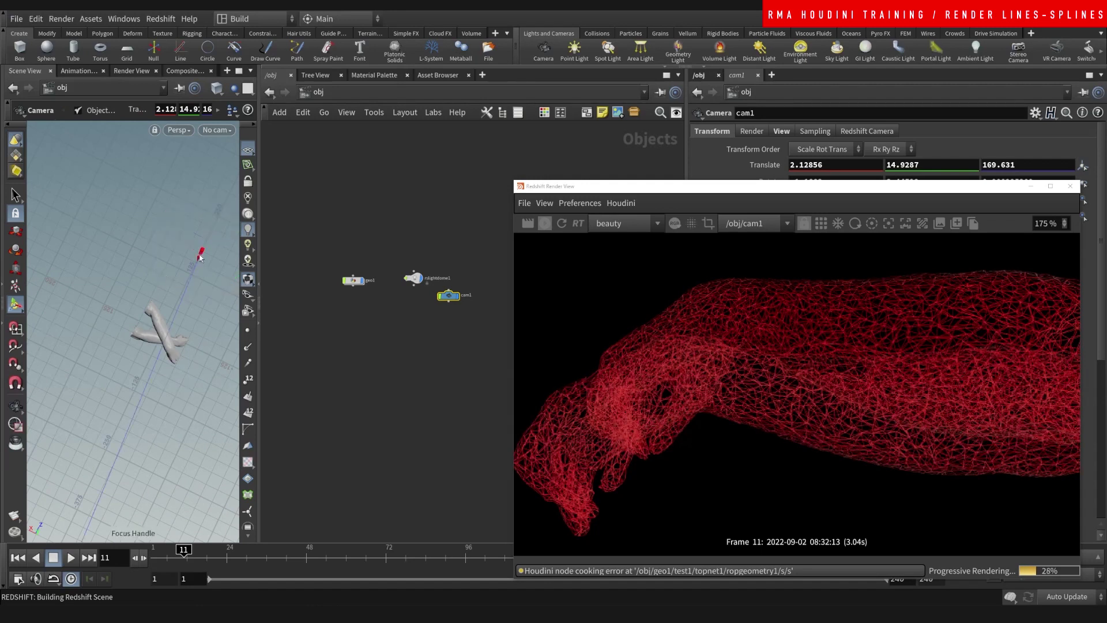
drag(201, 256, 168, 331)
drag(201, 264, 176, 327)
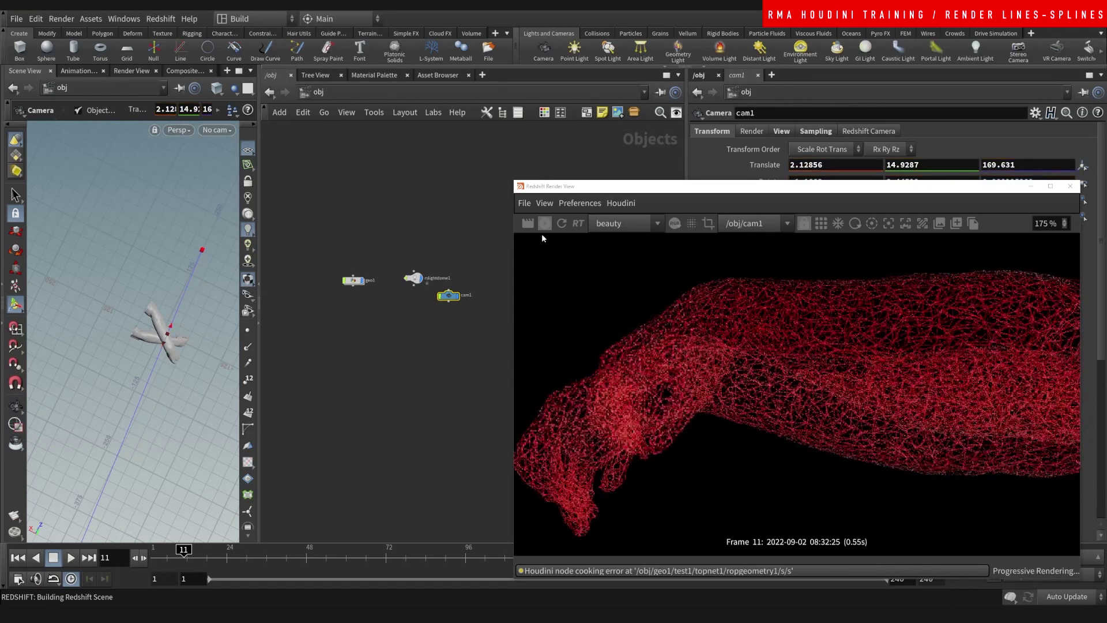
Enable depth of field in cam1's Redshift camera settings.
drag(744, 189, 594, 356)
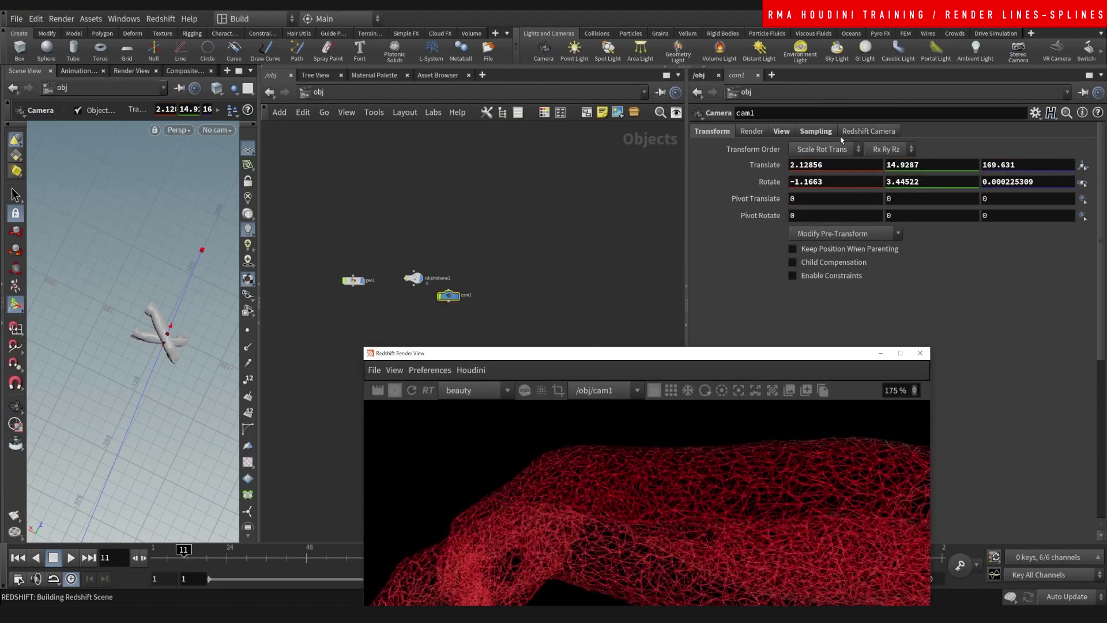
click(816, 132)
click(866, 132)
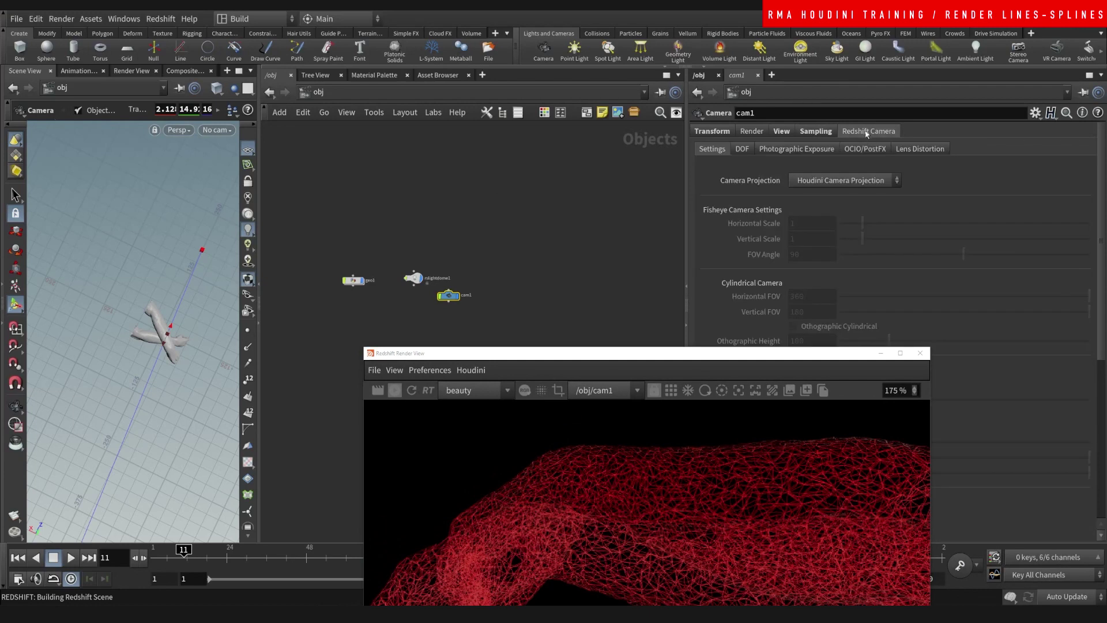
click(743, 149)
click(793, 179)
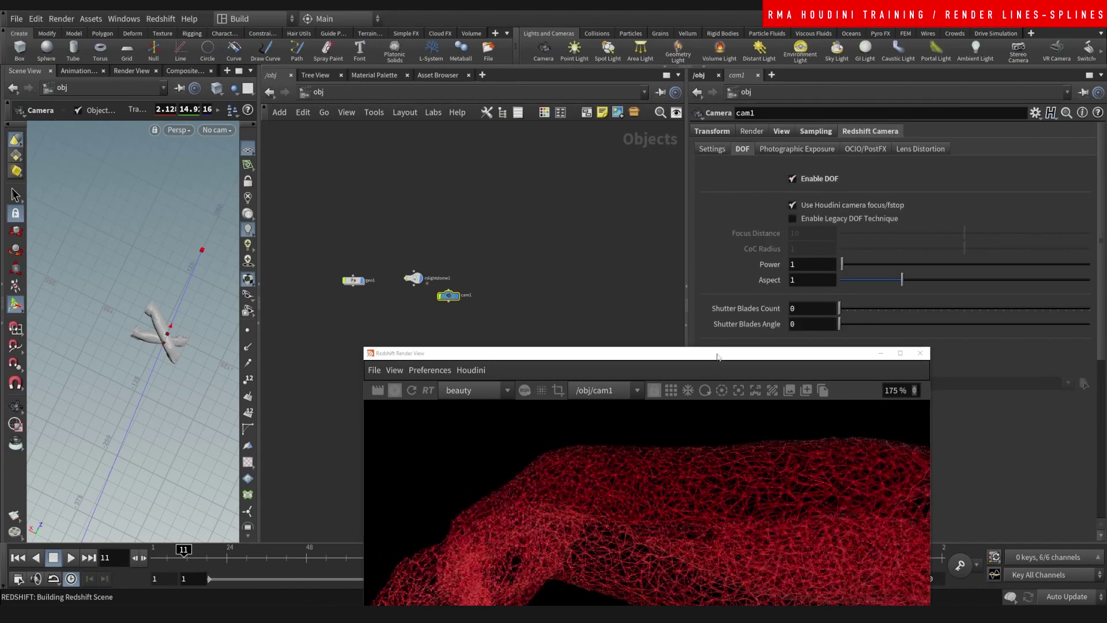
Fine-tune cam1's focus point near the crossed arms while comparing the depth-of-field blur in the render.
drag(717, 356, 815, 123)
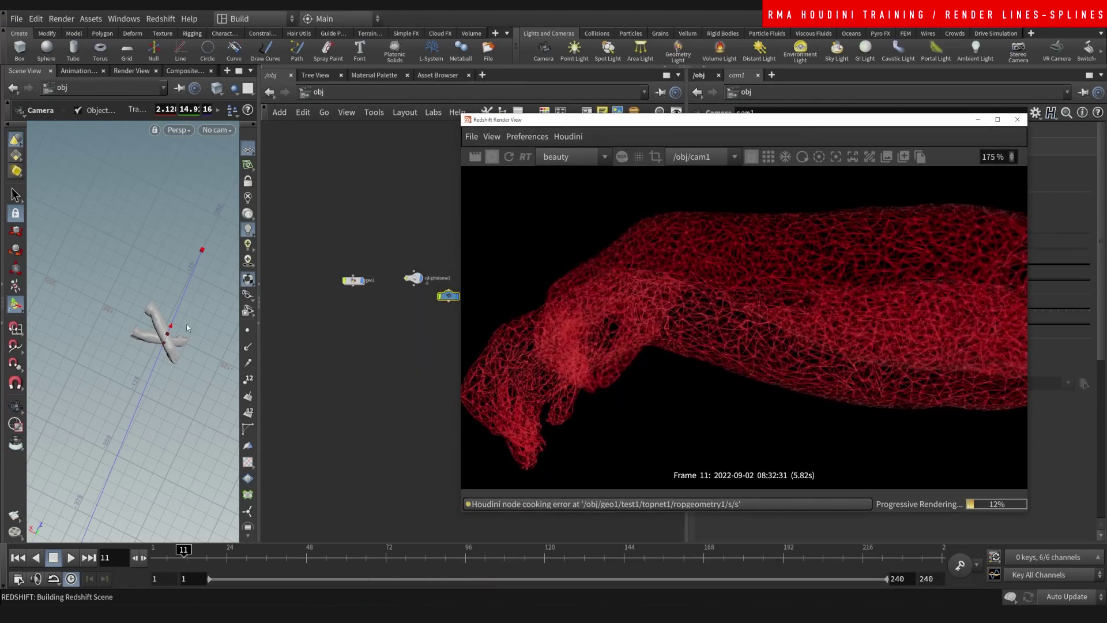
alt+right_drag(187, 327, 179, 340)
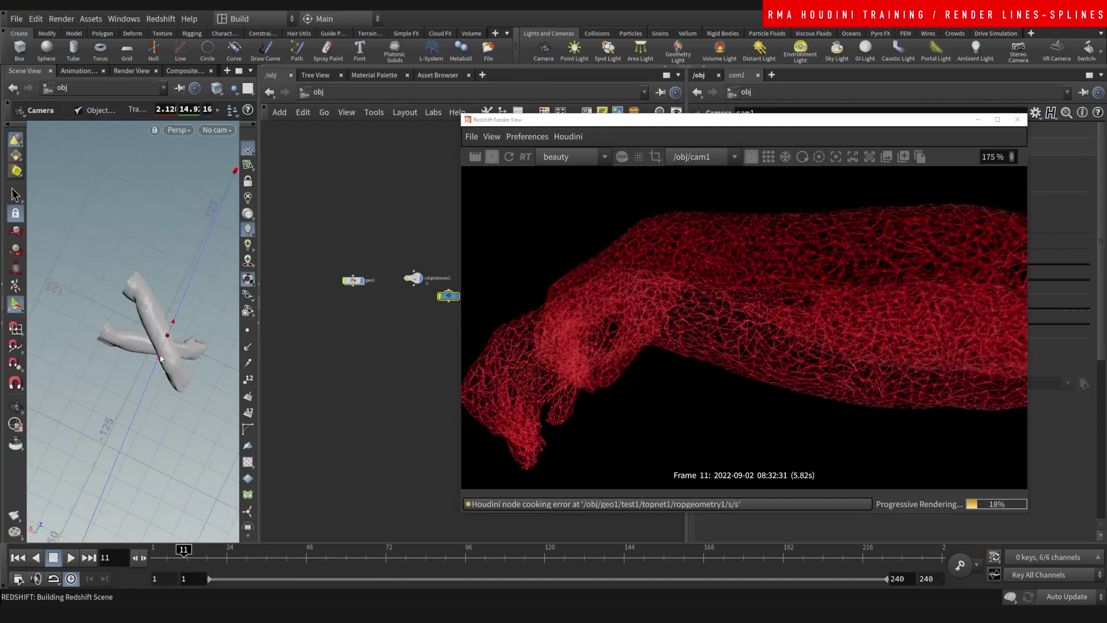
drag(160, 359, 165, 345)
key(Escape)
drag(178, 348, 157, 302)
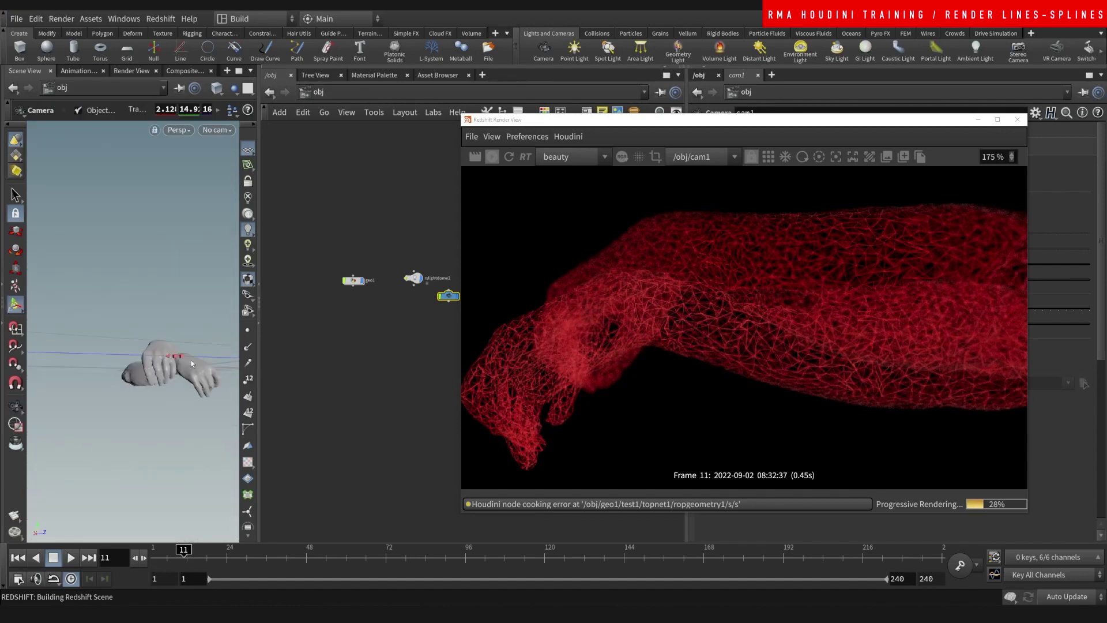
drag(176, 356, 185, 357)
drag(219, 365, 186, 379)
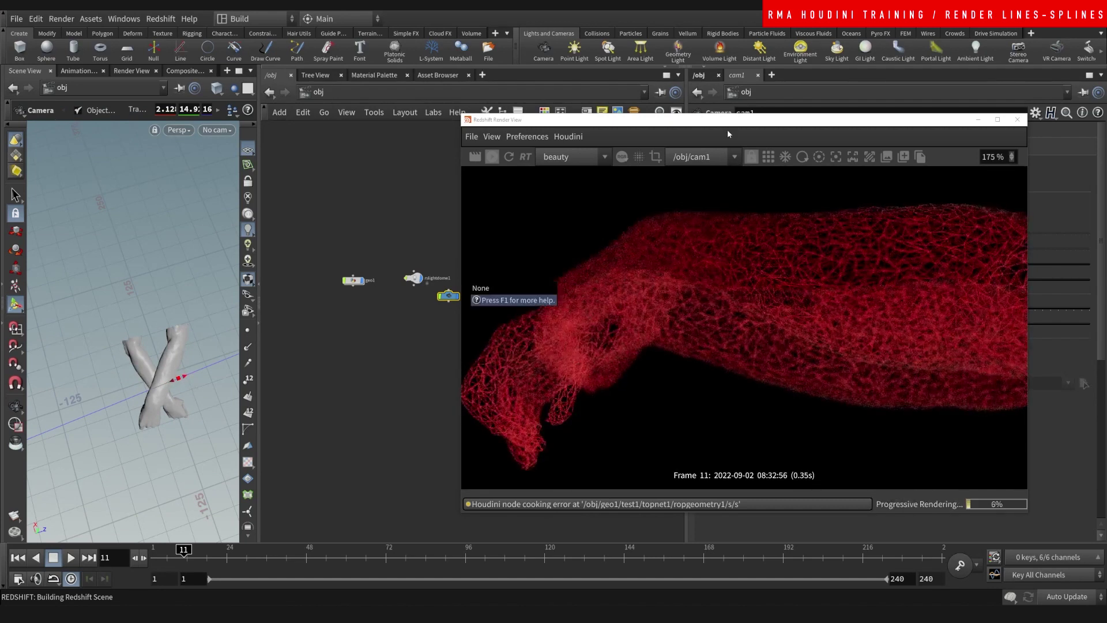
Widen the render view, show its display settings, and enable the Bloom post effect.
drag(726, 123, 348, 135)
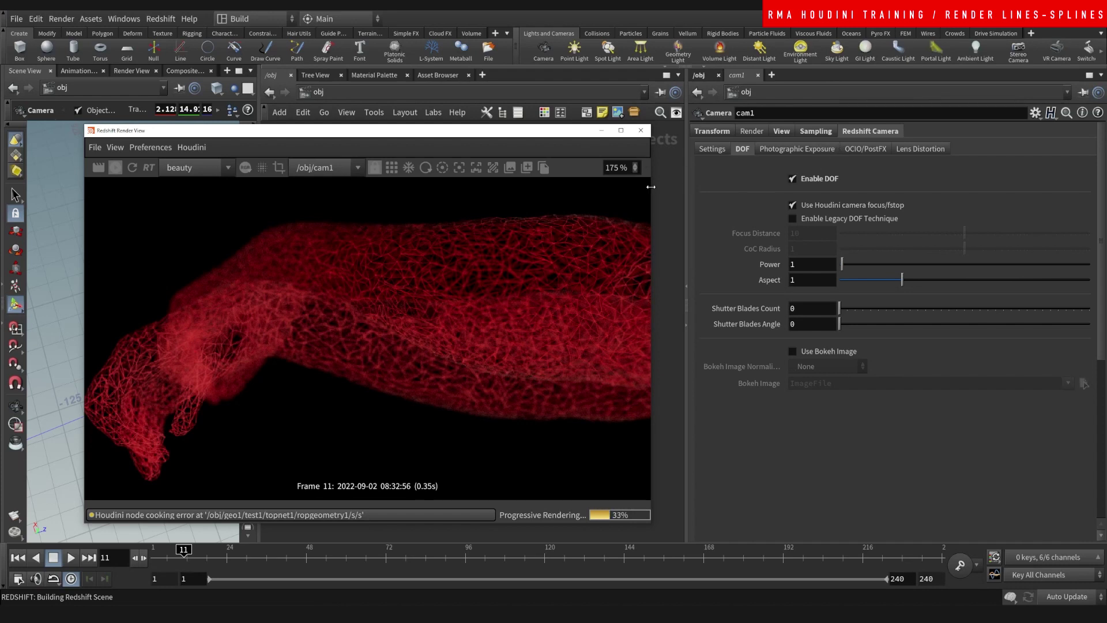
drag(651, 187, 771, 175)
click(764, 167)
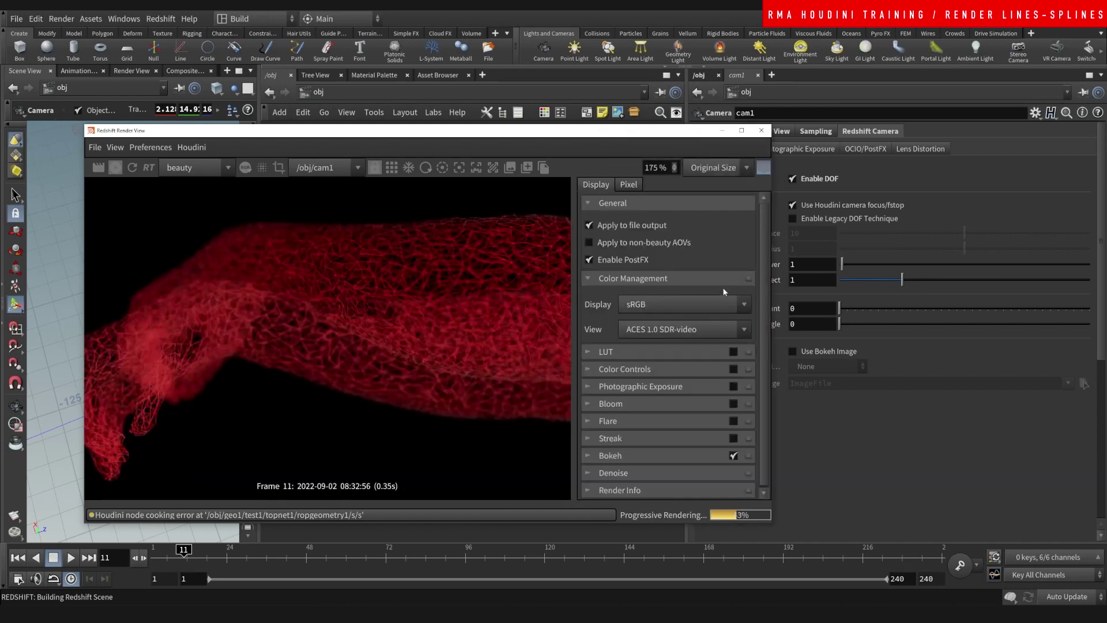
scroll(758, 343, down, 1)
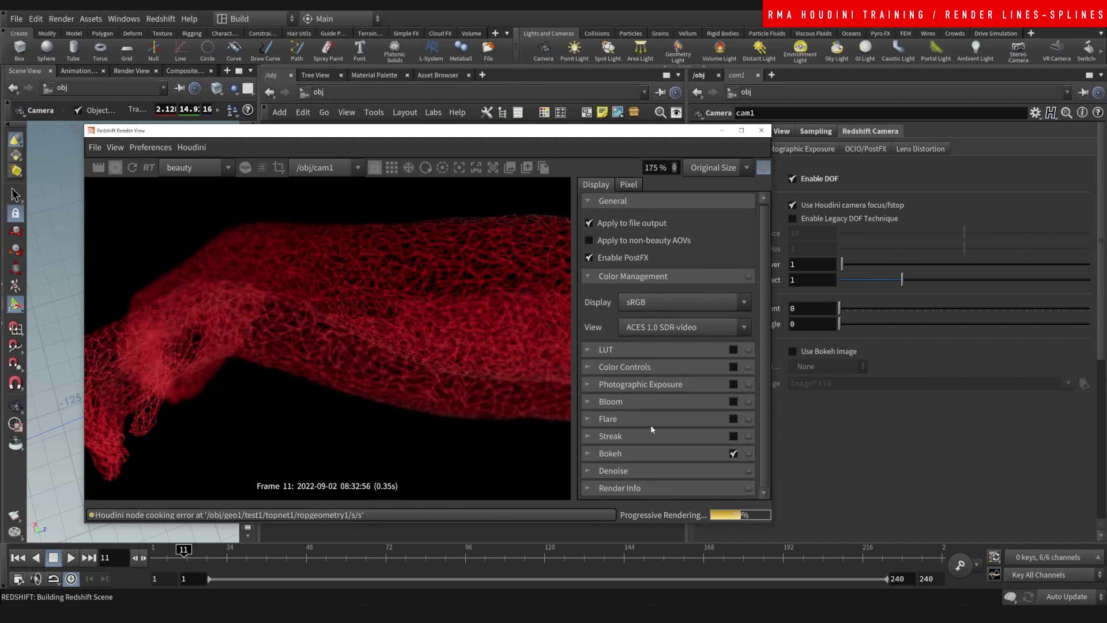
click(733, 402)
click(705, 404)
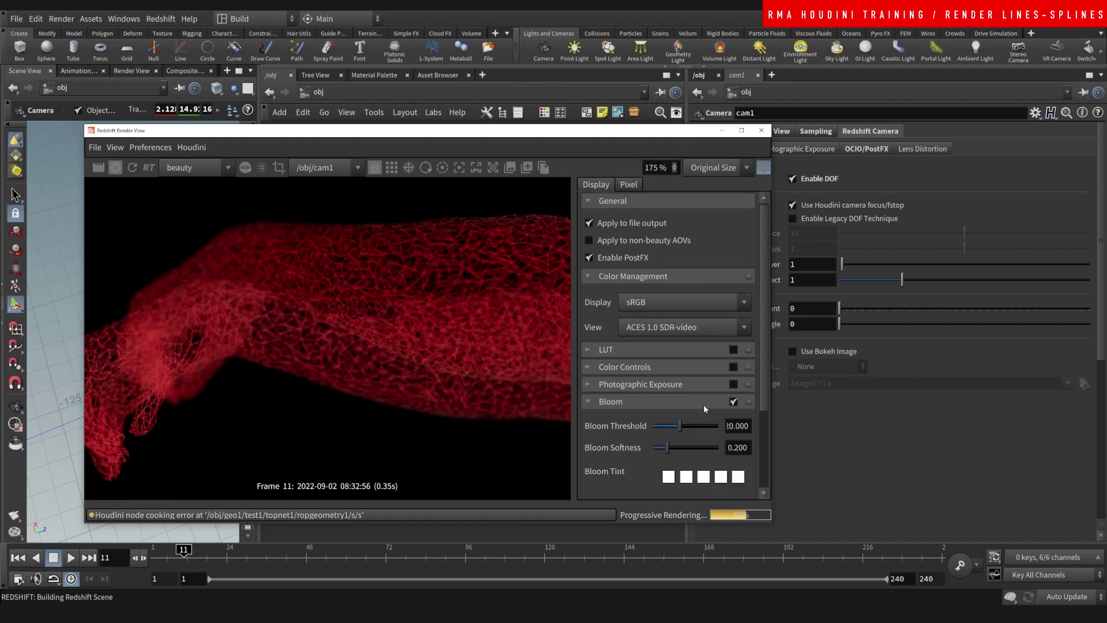
Lower the Bloom Threshold to 0.000 and check the glow across the whole arm render.
drag(663, 429, 653, 423)
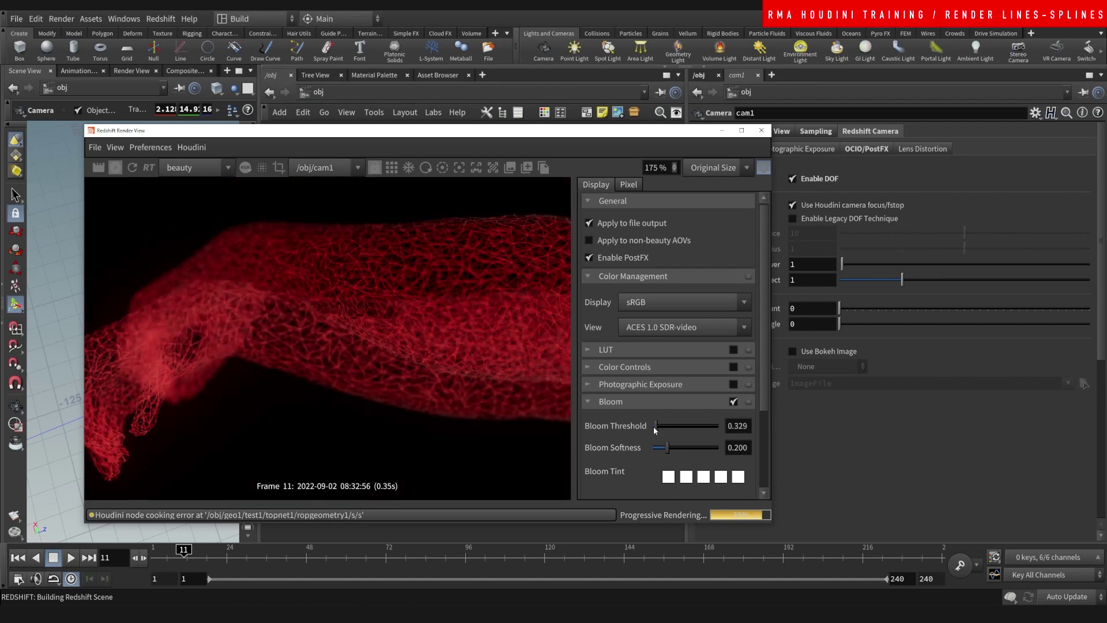
click(653, 426)
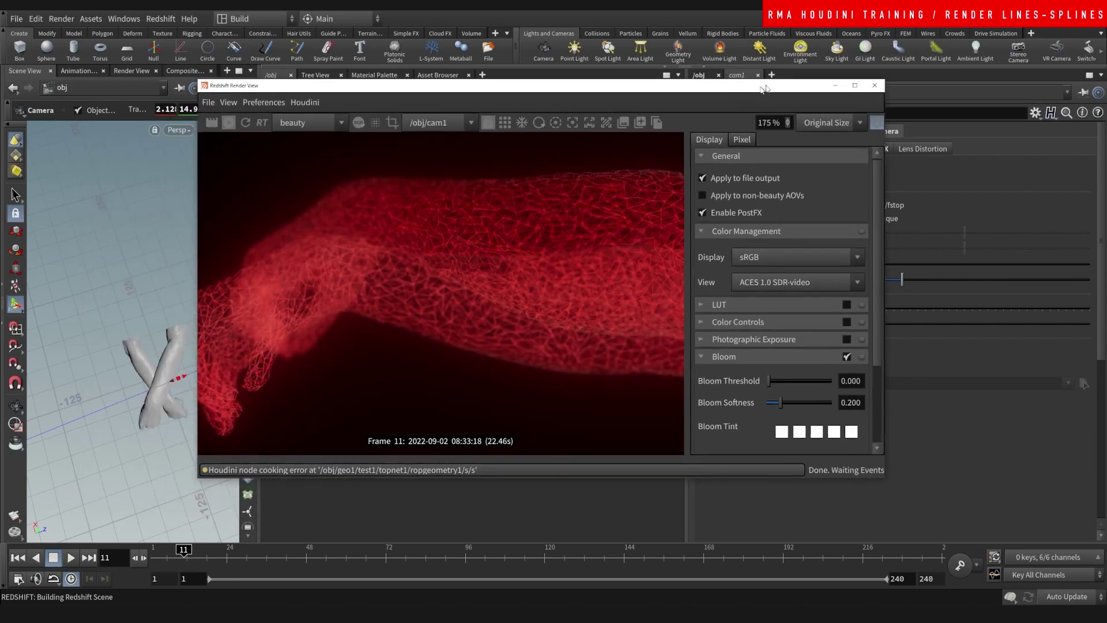
drag(646, 134, 772, 84)
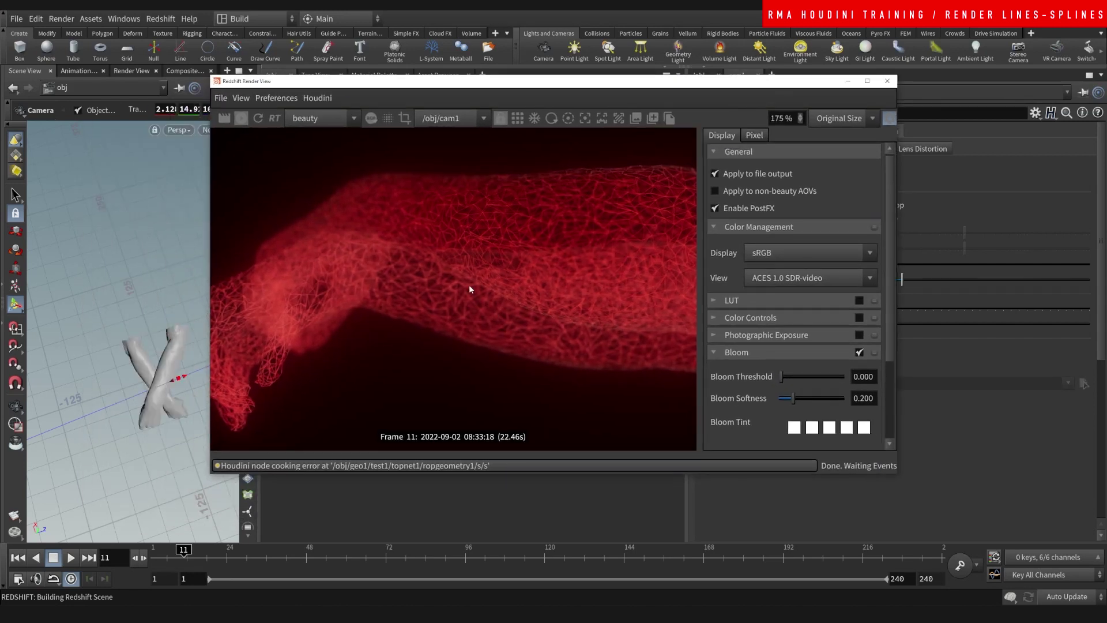
scroll(469, 287, down, 4)
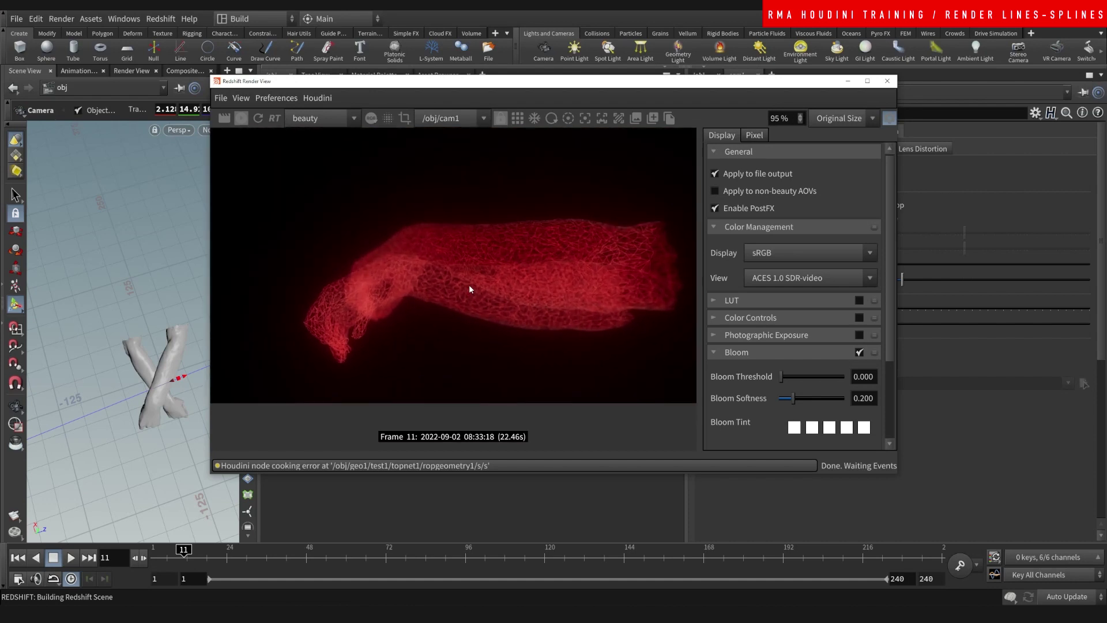
scroll(470, 288, up, 2)
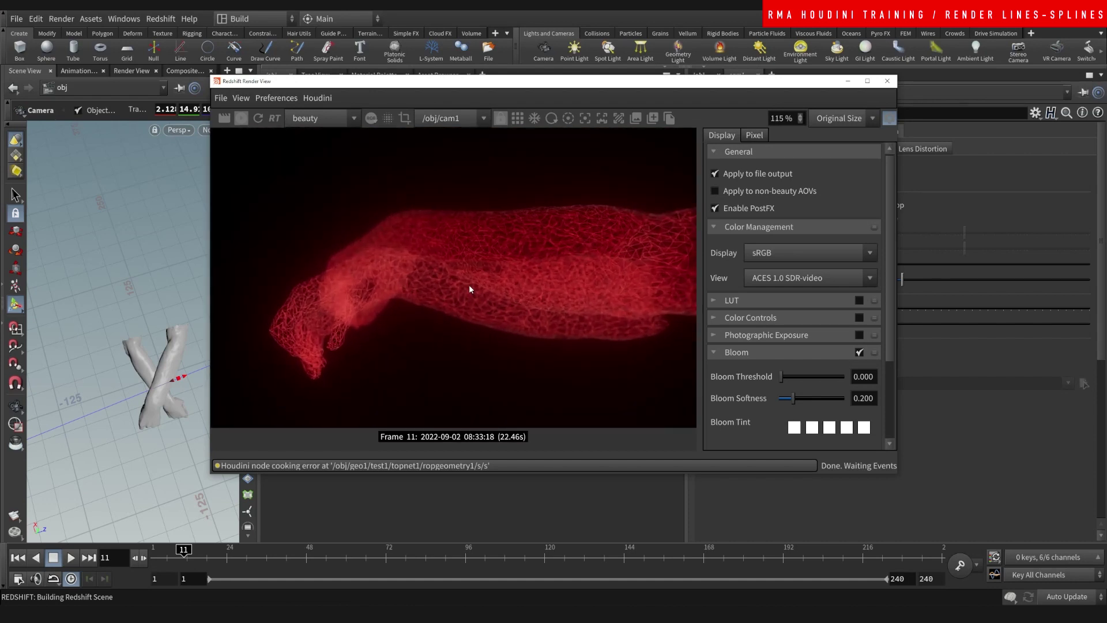